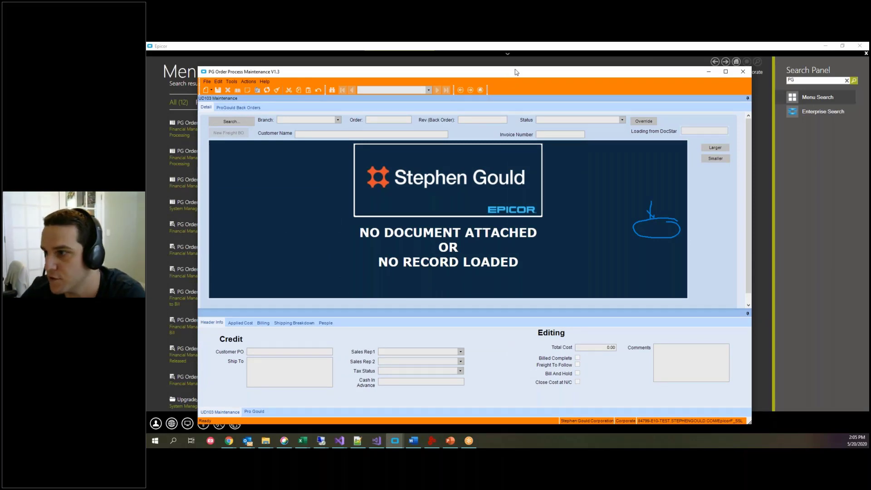
{"action": "left_click", "coordinate": [534, 46]}
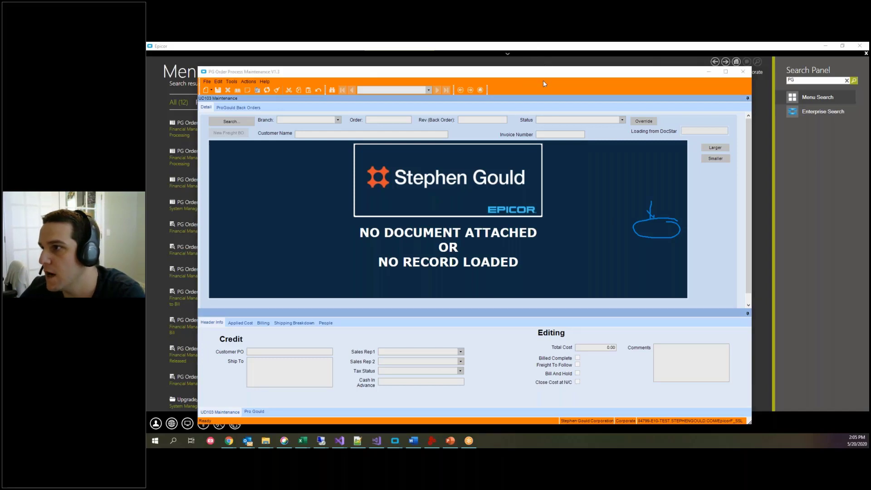
{"action": "left_click", "coordinate": [232, 121]}
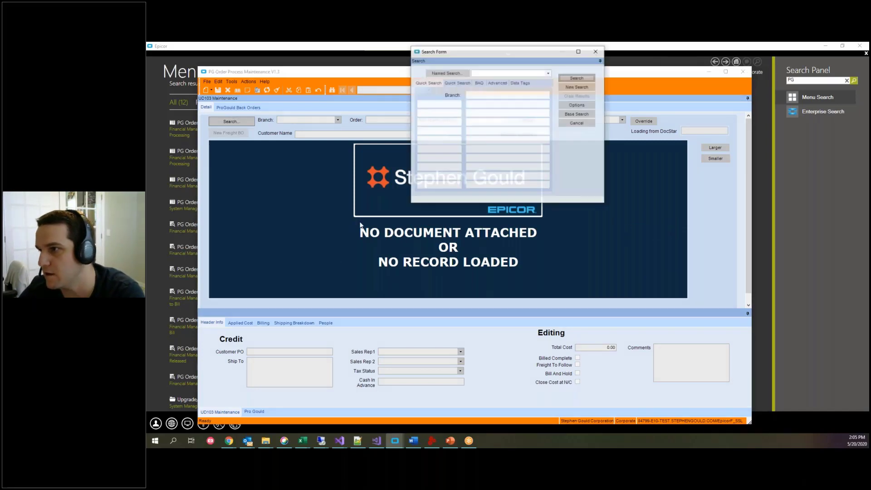
{"action": "left_click", "coordinate": [577, 123]}
Step: Create a new PG order record with branch AL, the order number and back-order revision 3
{"action": "left_click", "coordinate": [206, 90]}
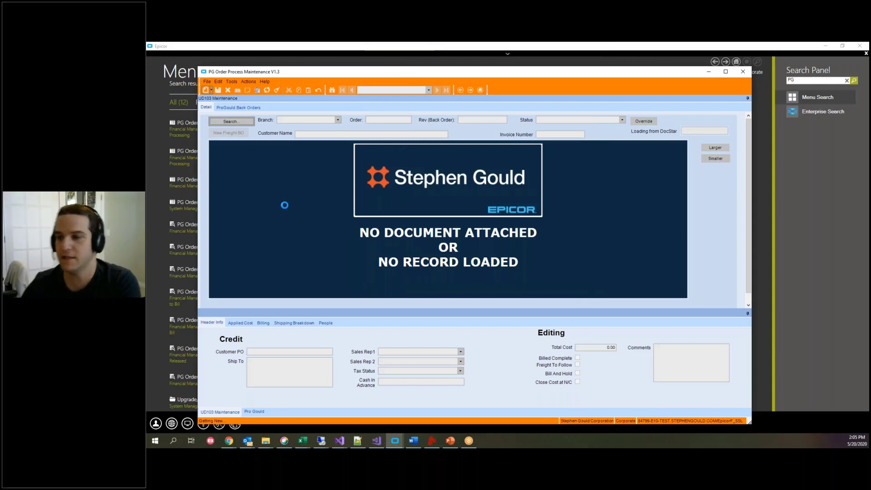
{"action": "left_click", "coordinate": [338, 120]}
{"action": "left_click", "coordinate": [307, 134]}
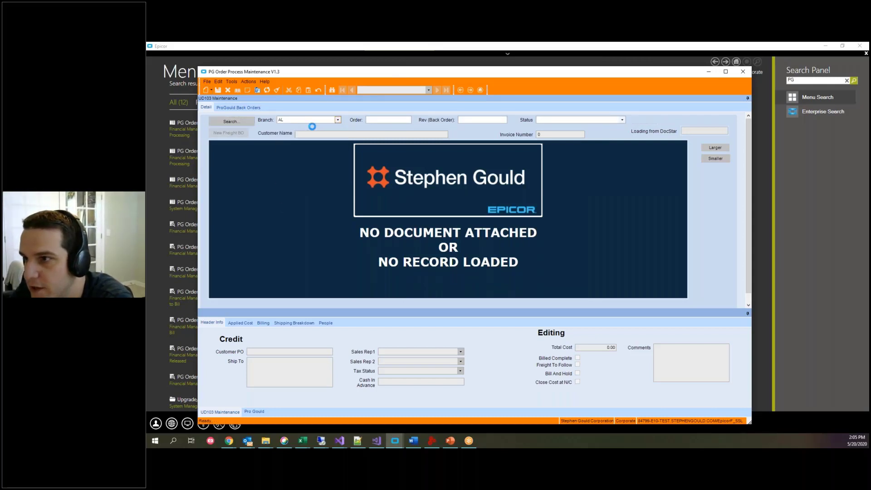
{"action": "left_click", "coordinate": [368, 120]}
{"action": "type", "text": "567"}
{"action": "left_click", "coordinate": [489, 119]}
{"action": "type", "text": "3"}
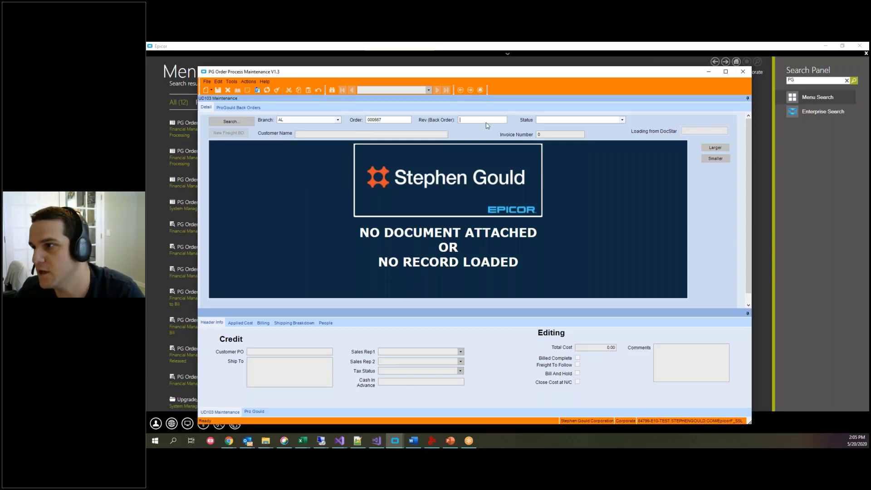
Step: Try to attach a PDF from File Explorer to the unsaved order record
{"action": "key", "text": "alt+Tab"}
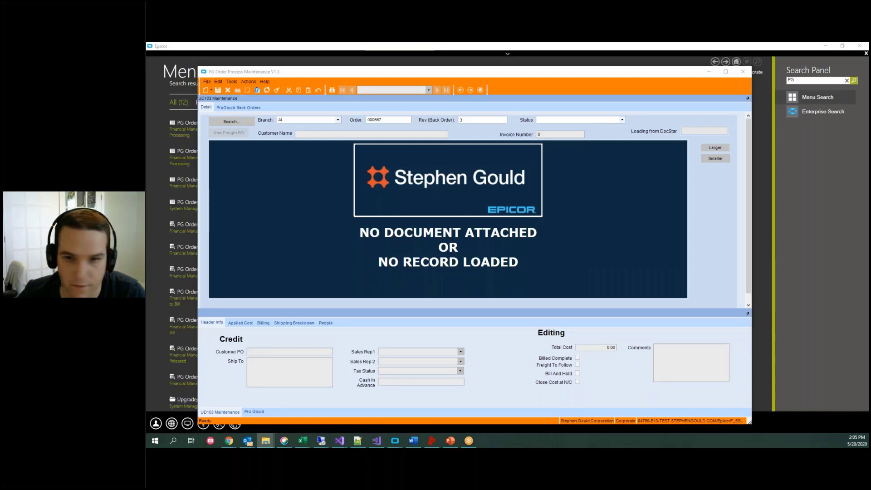
{"action": "left_click_drag", "start_coordinate": [147, 272], "coordinate": [363, 280]}
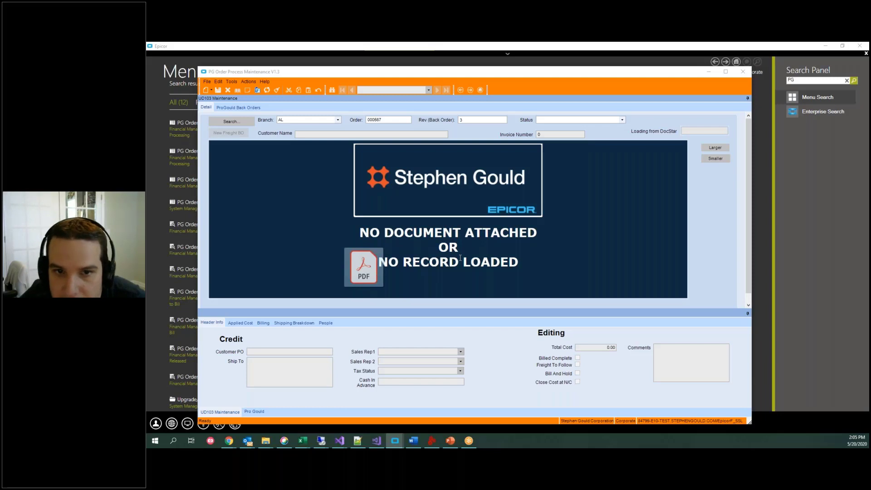
{"action": "left_click_drag", "start_coordinate": [460, 258], "coordinate": [434, 221]}
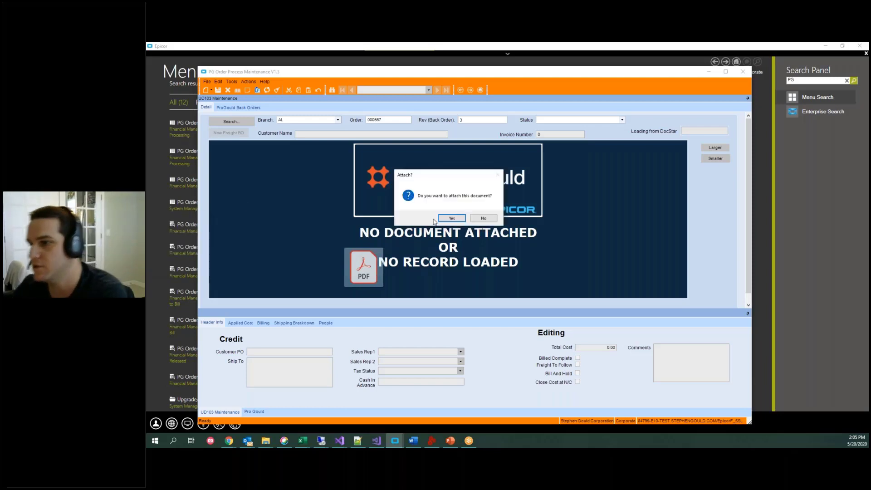
{"action": "left_click", "coordinate": [444, 219]}
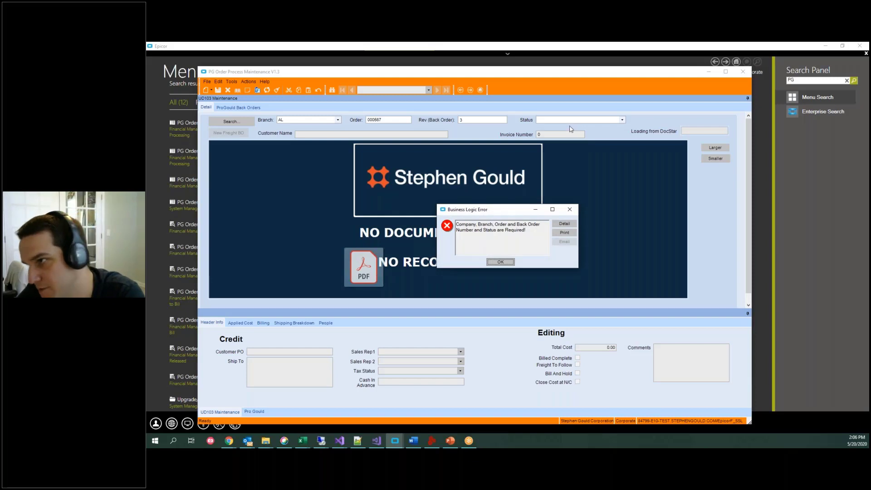
{"action": "key", "text": "Tab"}
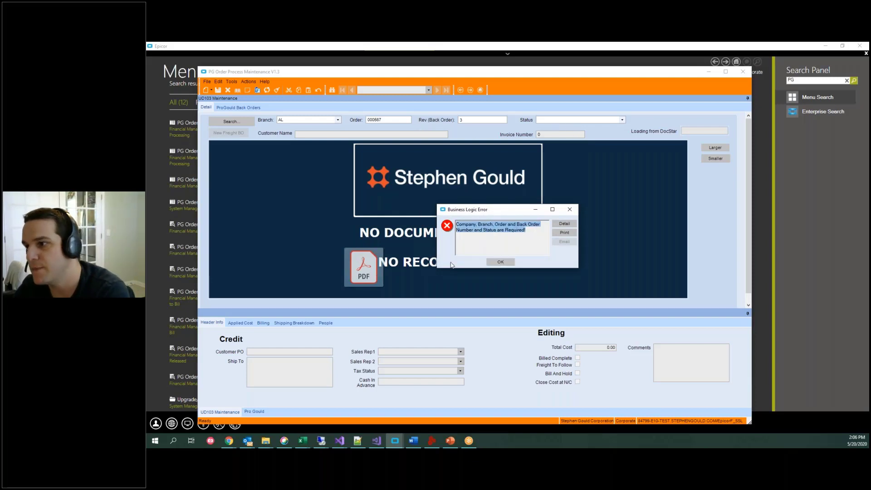
{"action": "left_click", "coordinate": [505, 263]}
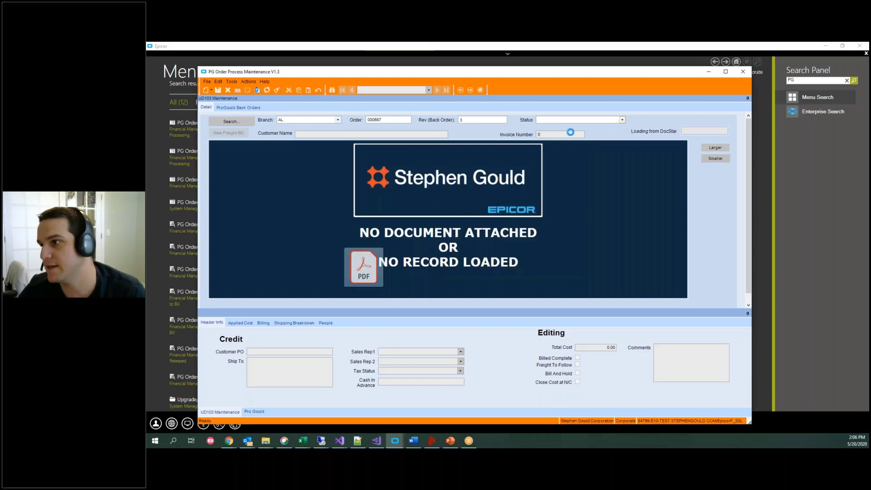
Step: Set the order's status to Released and save the record
{"action": "left_click", "coordinate": [622, 120]}
{"action": "left_click", "coordinate": [553, 167]}
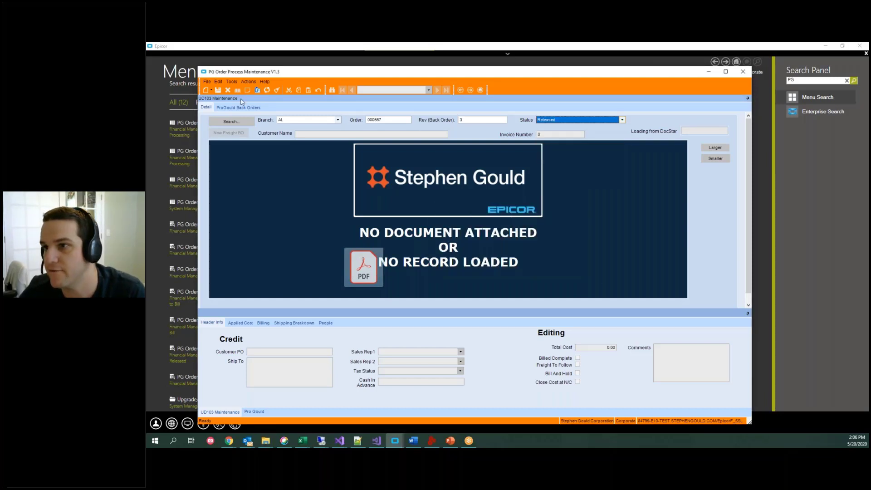
{"action": "left_click", "coordinate": [218, 90]}
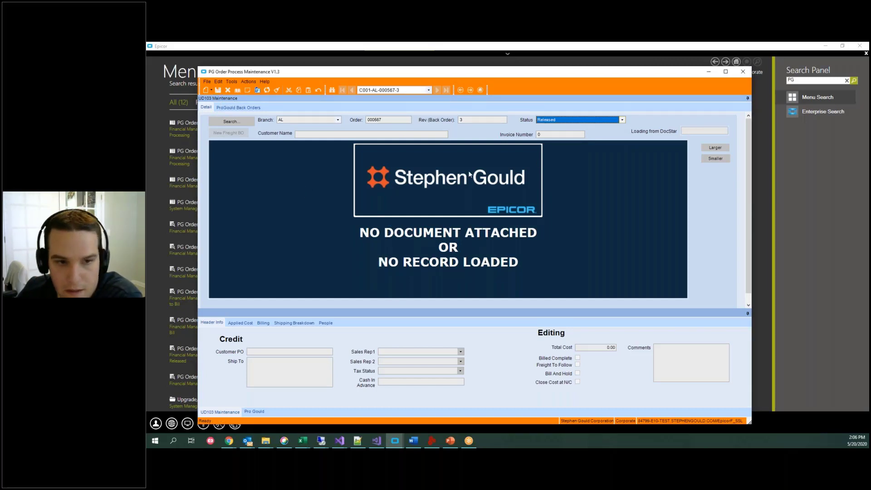
Step: Attach the PDF to the saved order with the document type Main PG Order Document and look through its pages
{"action": "left_click", "coordinate": [521, 266]}
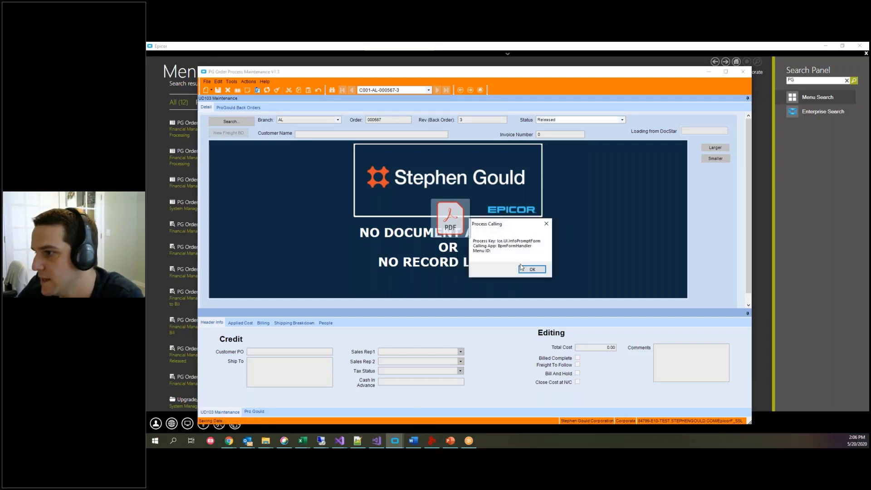
{"action": "left_click", "coordinate": [533, 270]}
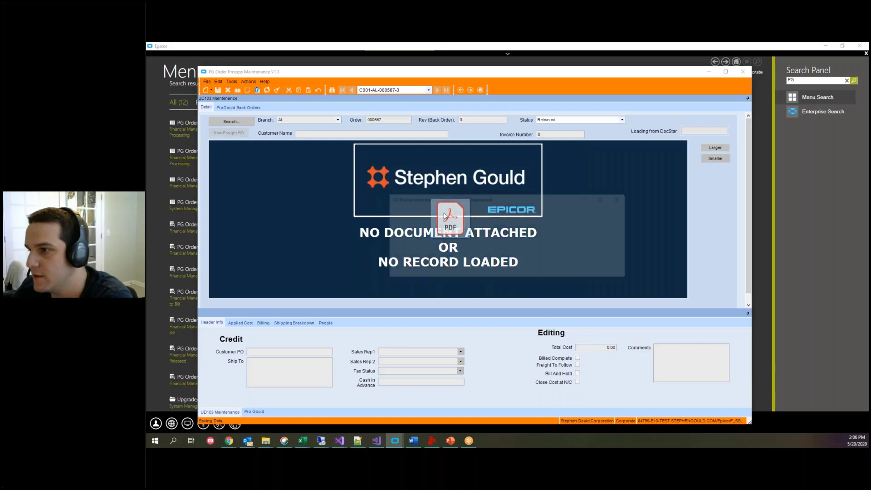
{"action": "left_click", "coordinate": [554, 245]}
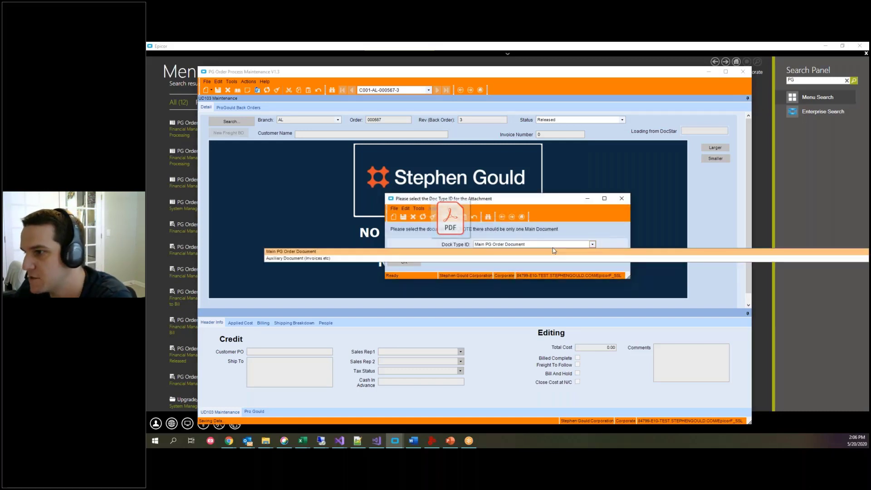
{"action": "left_click", "coordinate": [513, 252]}
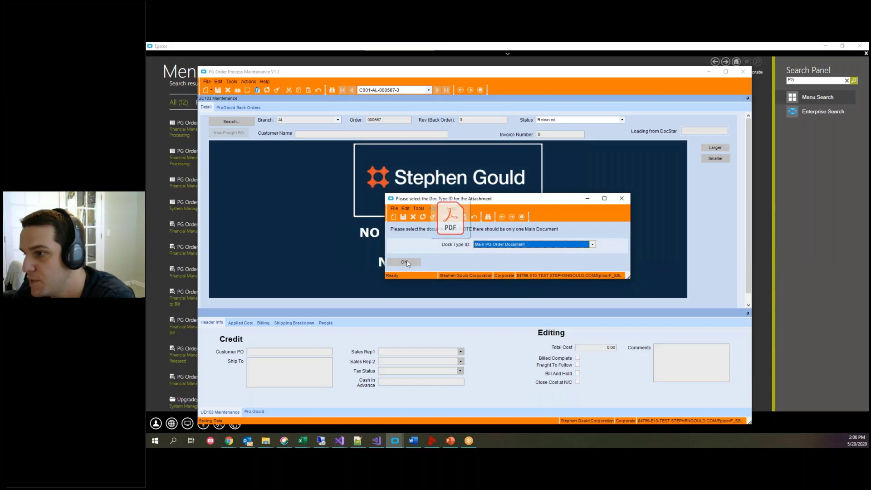
{"action": "left_click", "coordinate": [406, 263]}
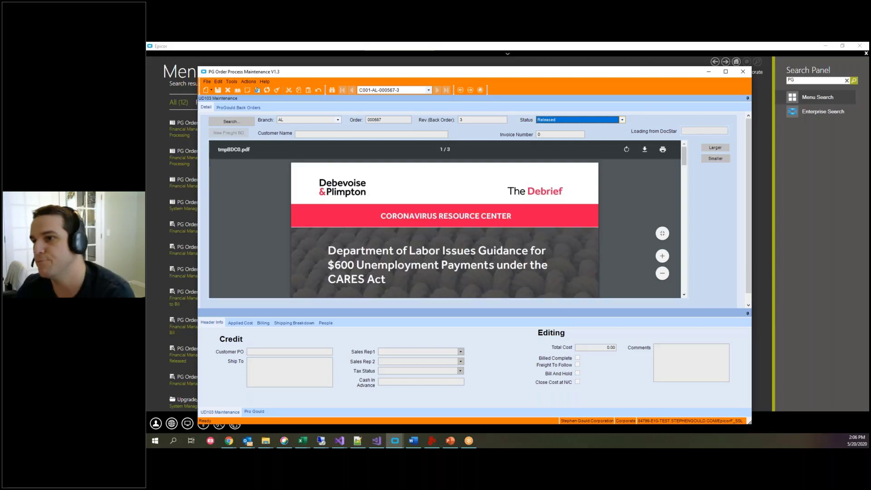
{"action": "scroll", "coordinate": [419, 256], "scroll_direction": "down", "scroll_amount": 10}
{"action": "scroll", "coordinate": [418, 255], "scroll_direction": "up", "scroll_amount": 10}
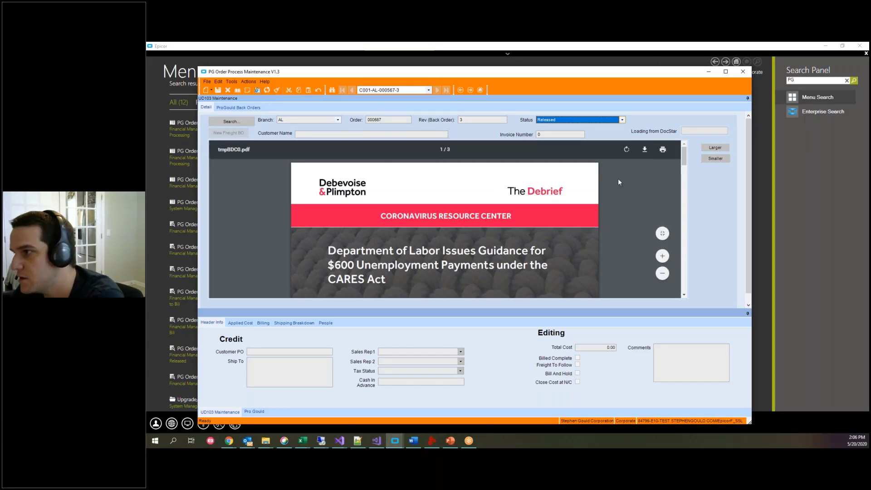
{"action": "scroll", "coordinate": [286, 227], "scroll_direction": "down", "scroll_amount": 15}
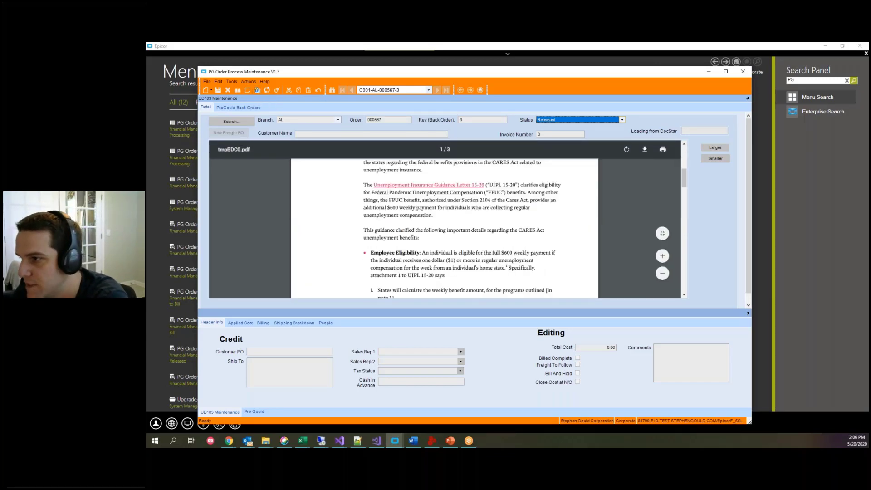
Step: Search the existing orders, load the branch CF order for CONTEC Americas Inc. and examine its attached document
{"action": "key", "text": "Tab"}
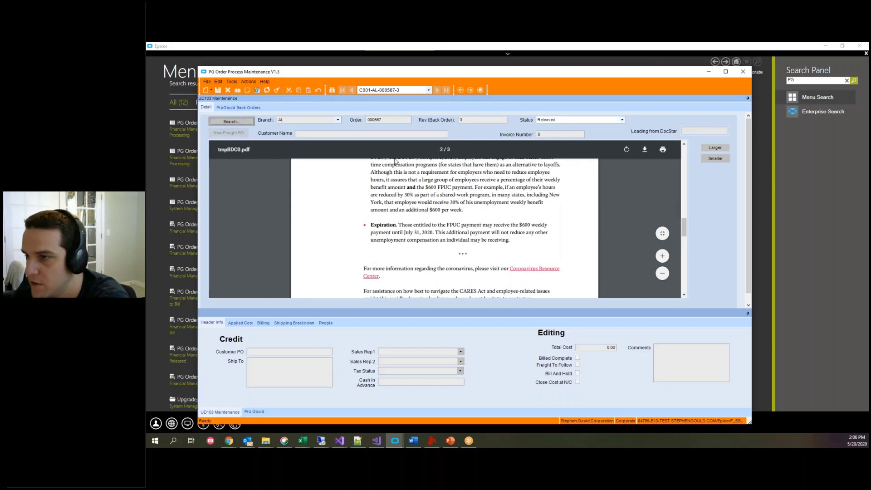
{"action": "key", "text": "Return"}
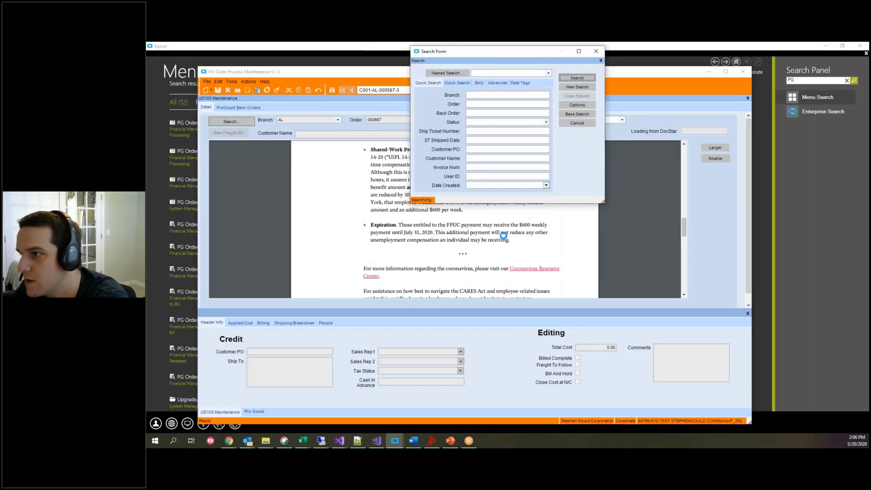
{"action": "double_click", "coordinate": [516, 240]}
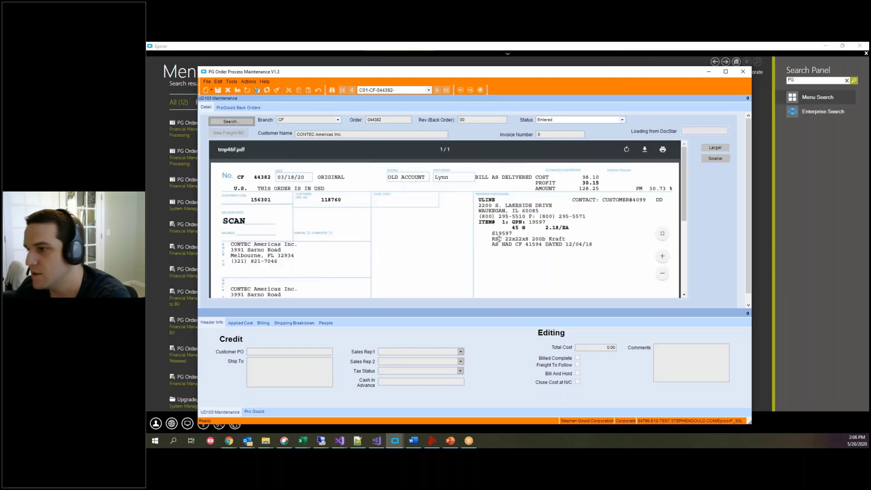
{"action": "scroll", "coordinate": [466, 238], "scroll_direction": "down", "scroll_amount": 5}
{"action": "scroll", "coordinate": [440, 243], "scroll_direction": "up", "scroll_amount": 5}
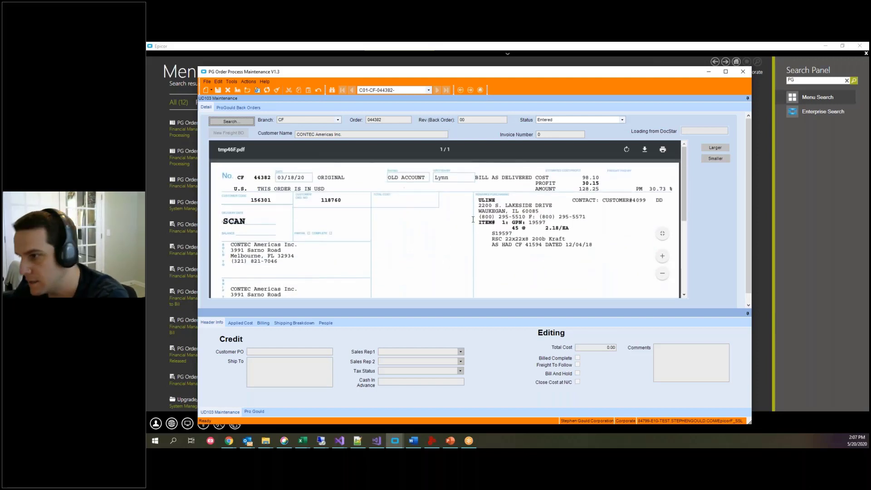
Step: Switch to PowerPoint, start the slide show and advance past "Growing Your Tree" to the "Show Custom Child on Tree" code slide
{"action": "key", "text": "alt+Tab"}
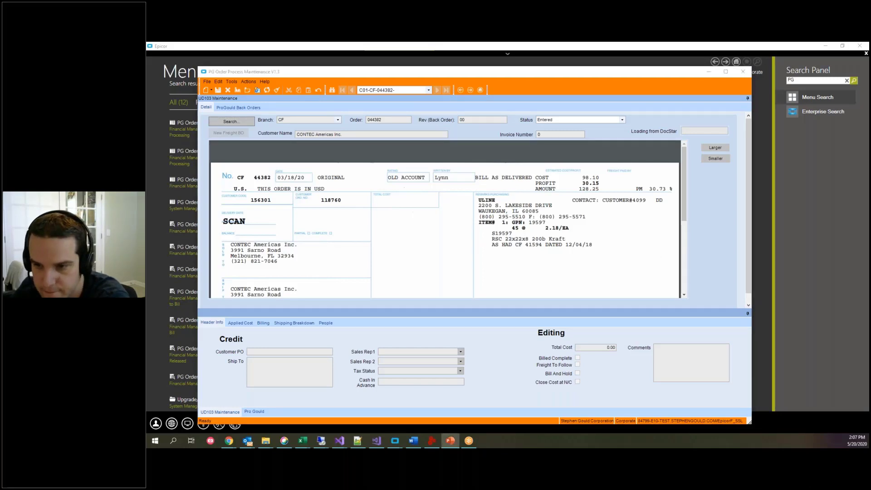
{"action": "key", "text": "F5"}
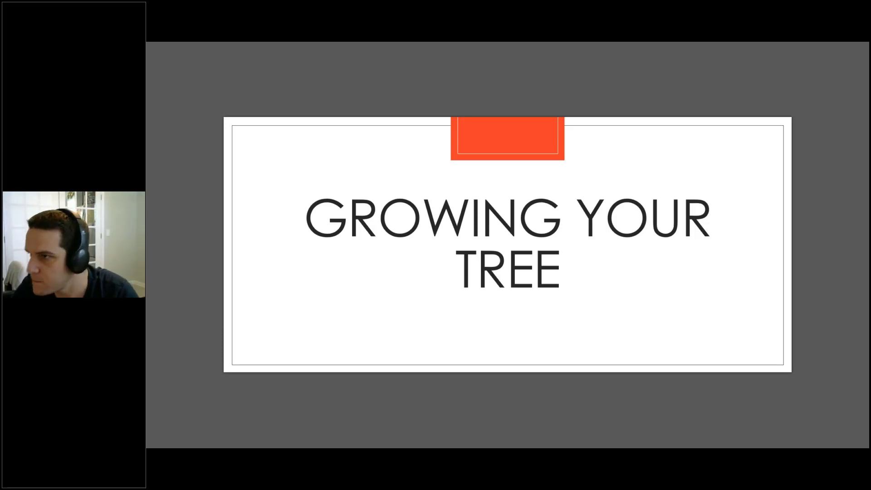
{"action": "key", "text": "Right"}
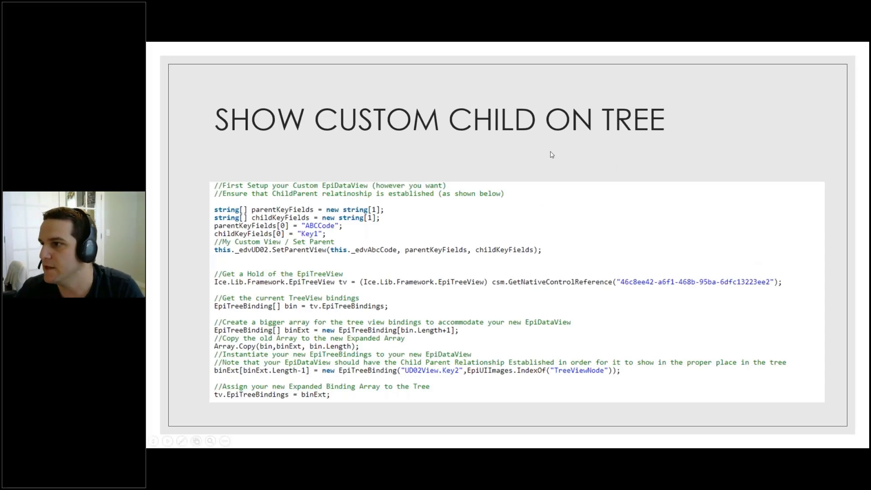
{"action": "key", "text": "Right"}
Step: Switch back to Epicor, minimize the order maintenance window and search the menus for Lockbox
{"action": "key", "text": "alt+Tab"}
{"action": "left_click", "coordinate": [706, 72]}
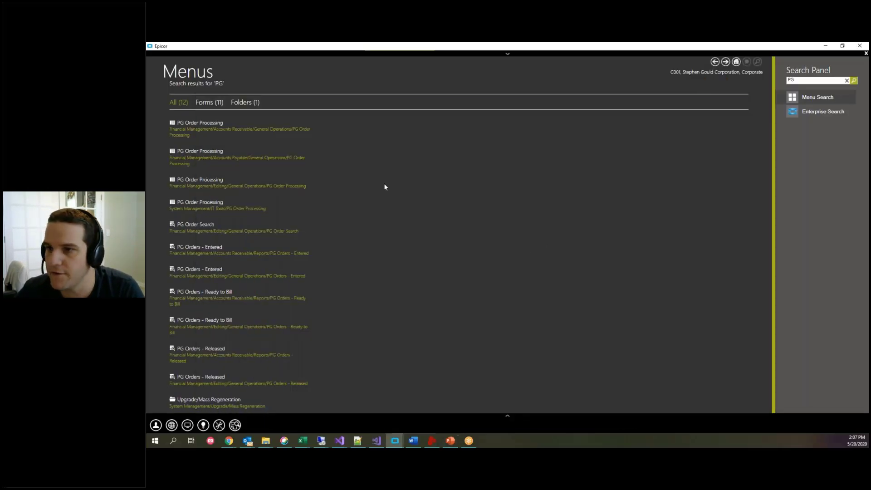
{"action": "left_click_drag", "start_coordinate": [797, 81], "coordinate": [764, 83]}
{"action": "type", "text": "C"}
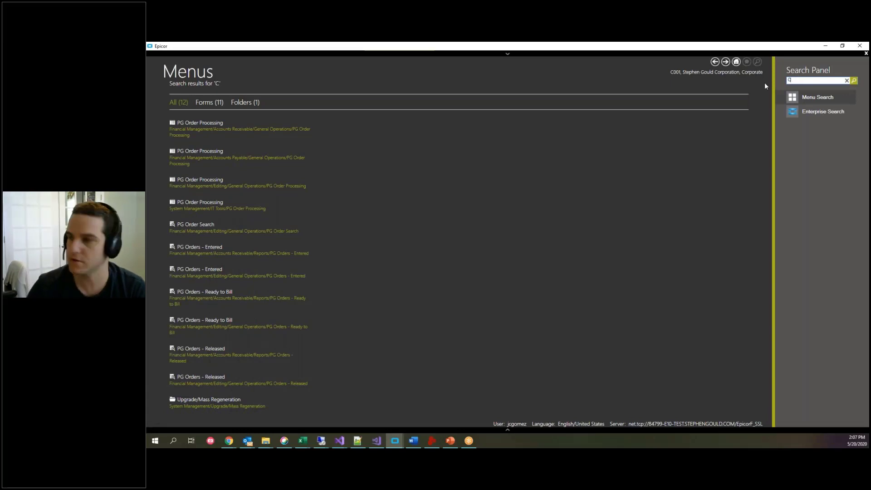
{"action": "type", "text": "ustom"}
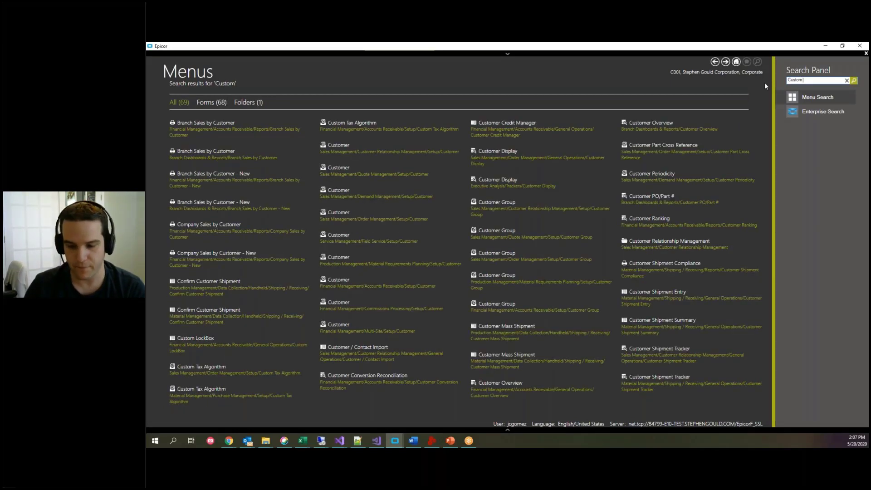
{"action": "key", "text": "ctrl+a"}
{"action": "type", "text": "Lo"}
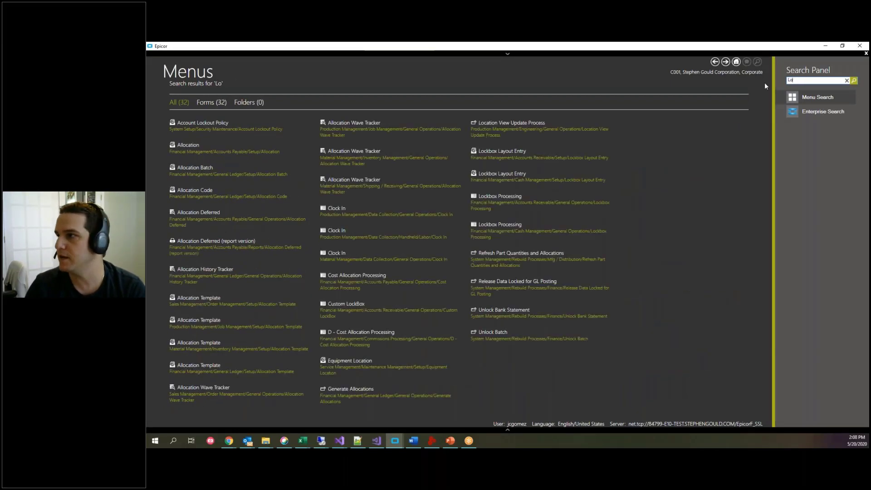
{"action": "type", "text": "ckbox"}
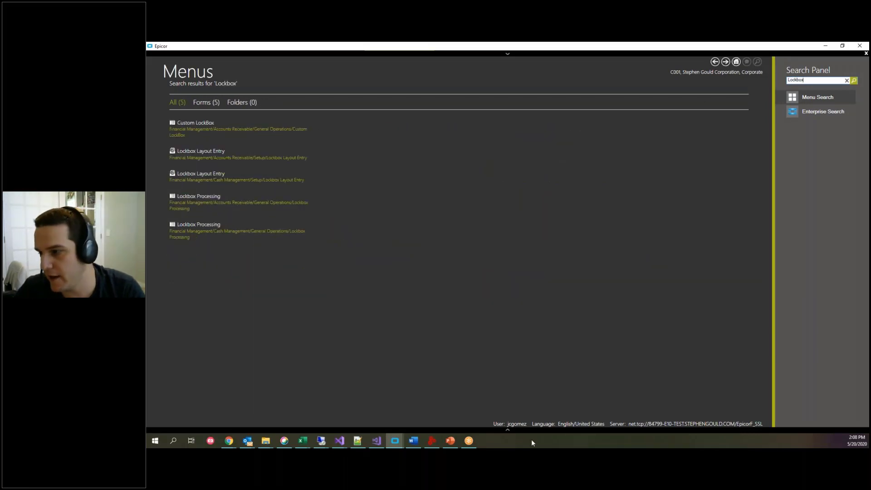
Step: Open the Custom LockBox form and maximize its window
{"action": "left_click", "coordinate": [508, 430]}
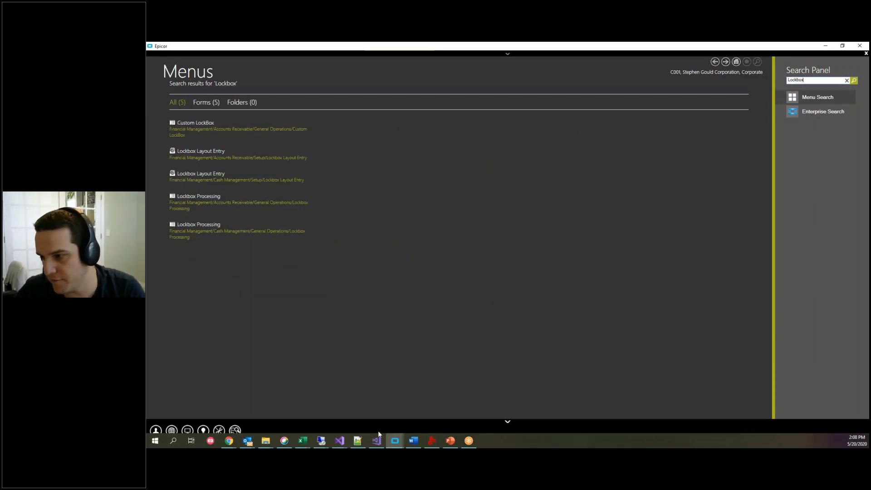
{"action": "left_click", "coordinate": [189, 131]}
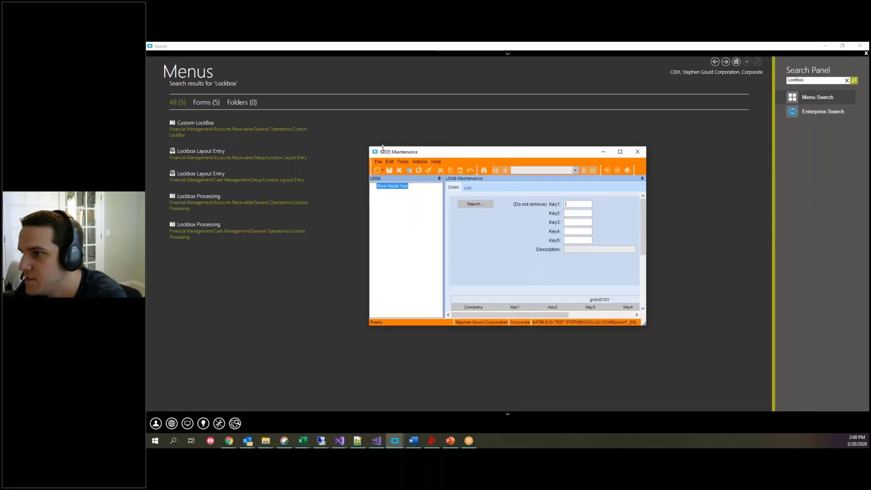
{"action": "left_click", "coordinate": [620, 152]}
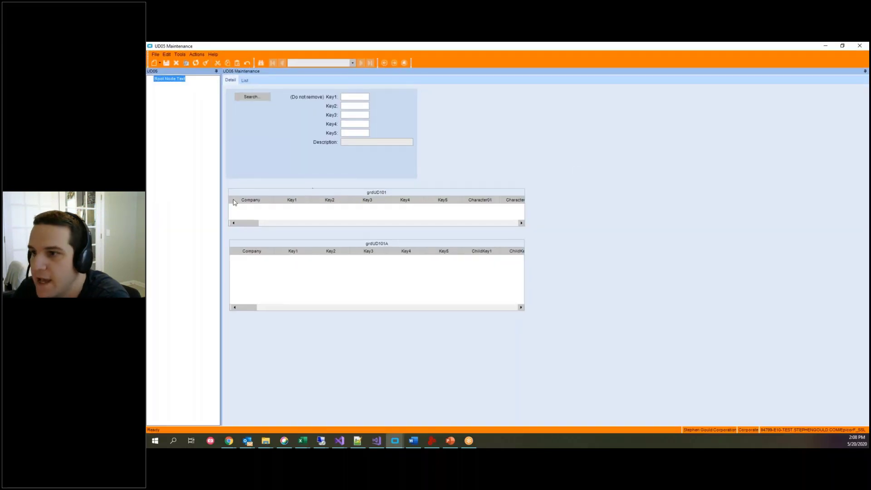
Step: Search the lockbox records without filters and load the record of the LBX_DATA file
{"action": "left_click", "coordinate": [258, 97]}
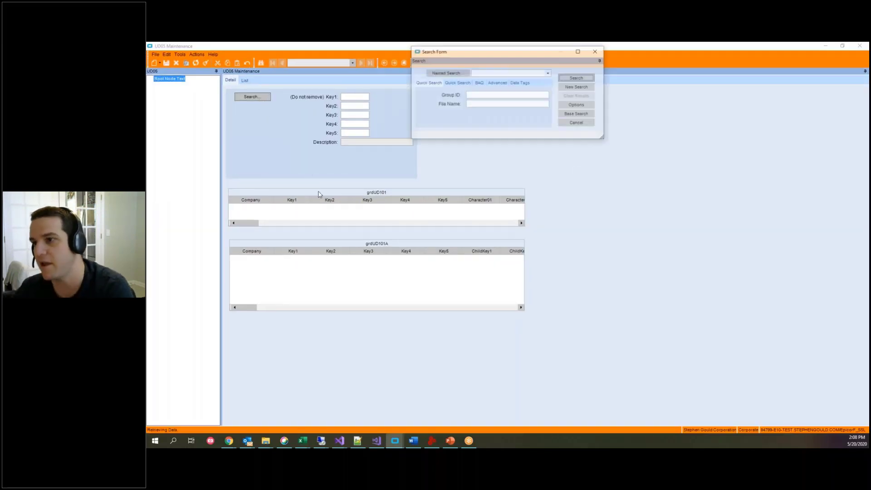
{"action": "left_click", "coordinate": [585, 77]}
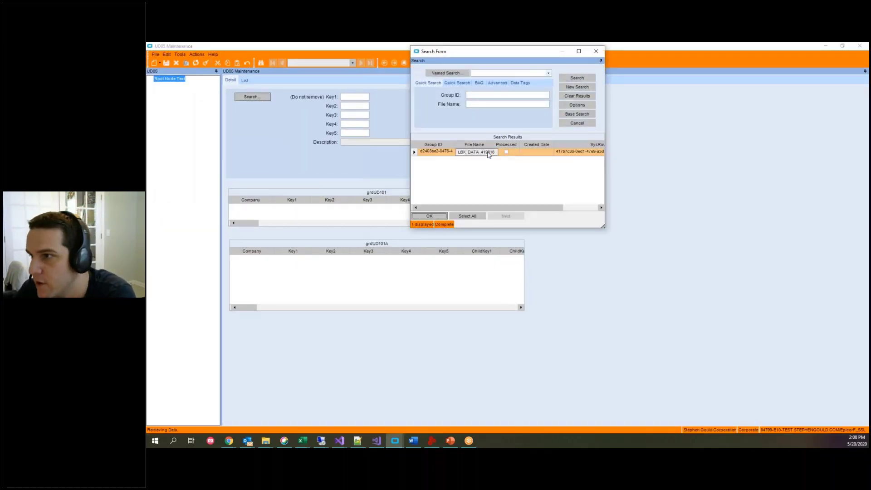
{"action": "double_click", "coordinate": [438, 153]}
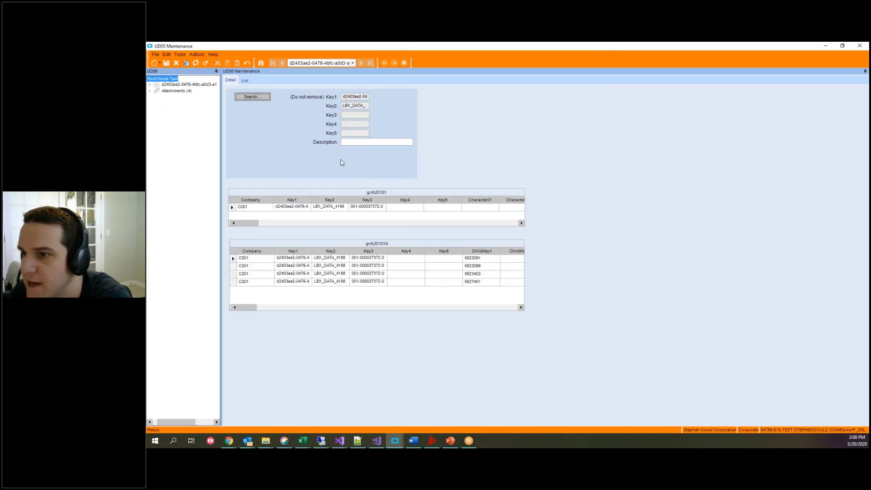
Step: Compare the record's key values with those in the UD101 and UD101A grids, and expand the record's attachments in the tree
{"action": "left_click", "coordinate": [350, 97]}
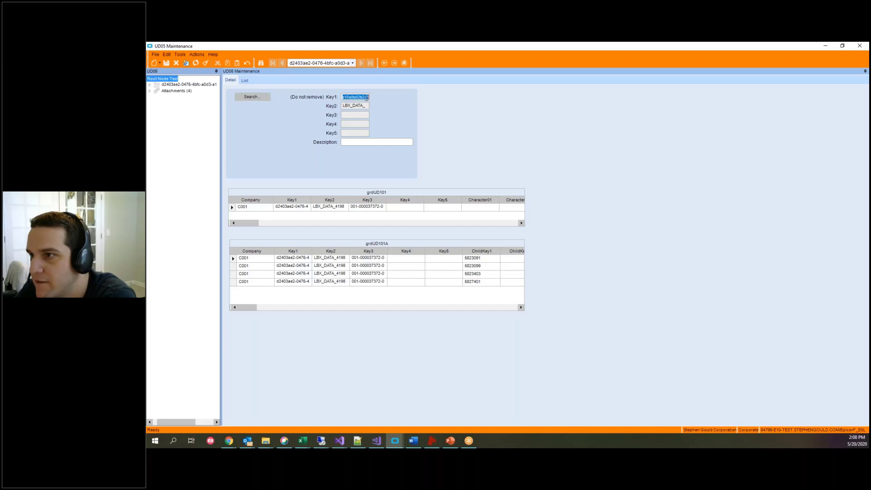
{"action": "left_click", "coordinate": [385, 207]}
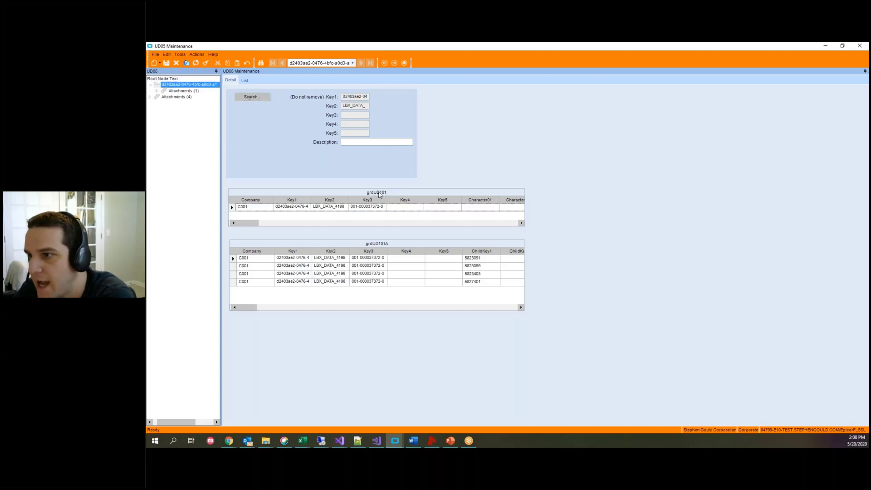
{"action": "left_click", "coordinate": [358, 207]}
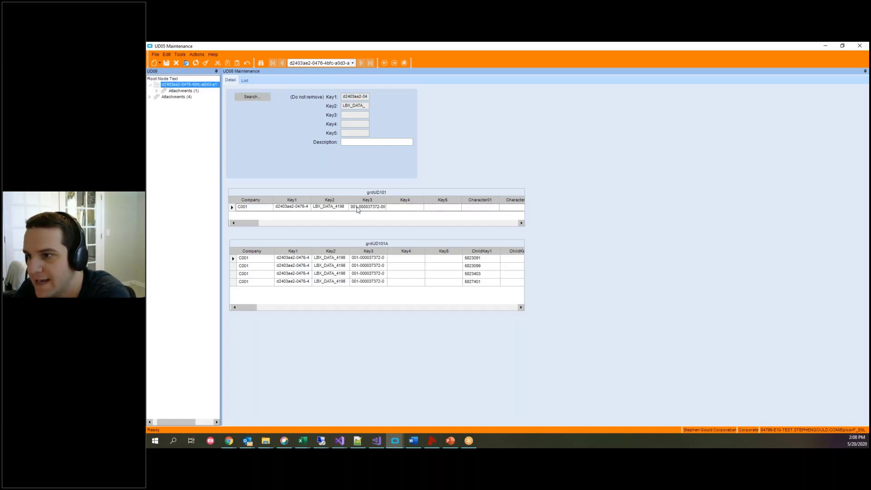
{"action": "left_click", "coordinate": [358, 105]}
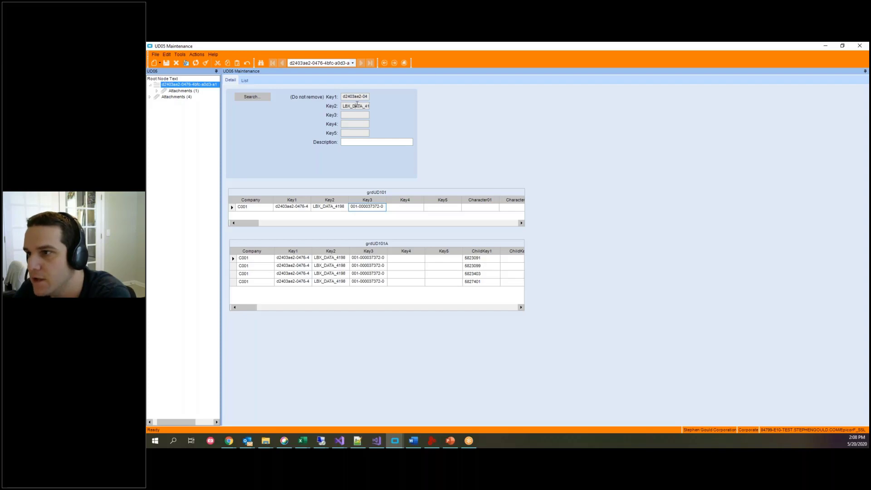
{"action": "left_click", "coordinate": [366, 273]}
{"action": "left_click", "coordinate": [367, 208]}
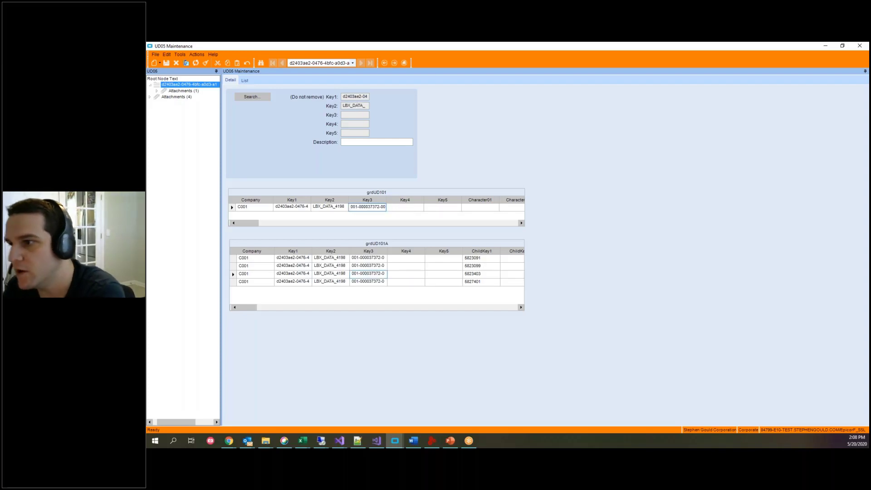
{"action": "left_click", "coordinate": [382, 275]}
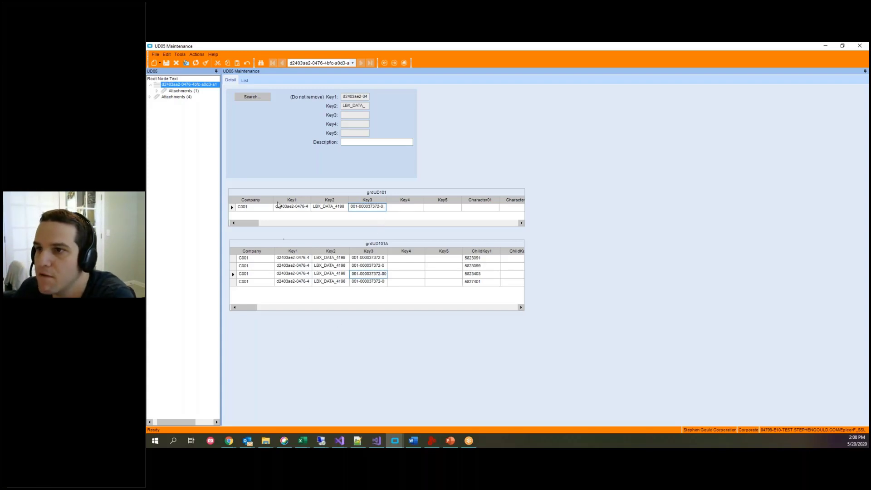
{"action": "left_click", "coordinate": [157, 91]}
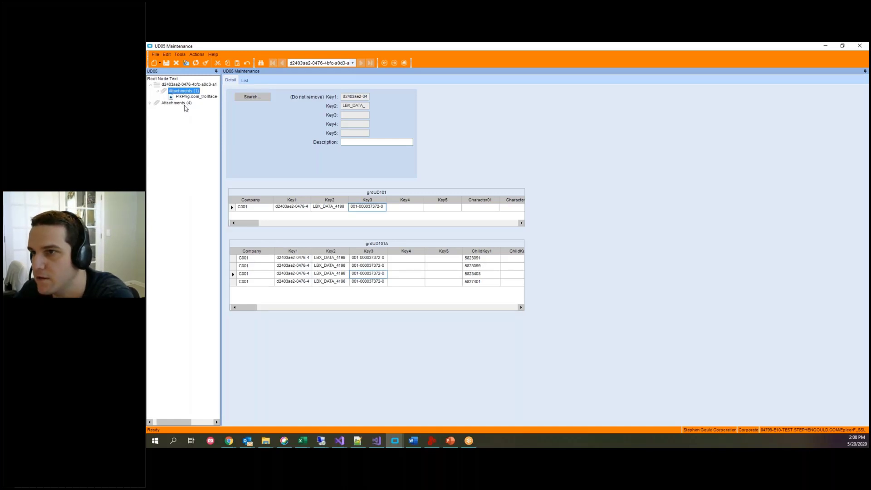
{"action": "left_click", "coordinate": [232, 266]}
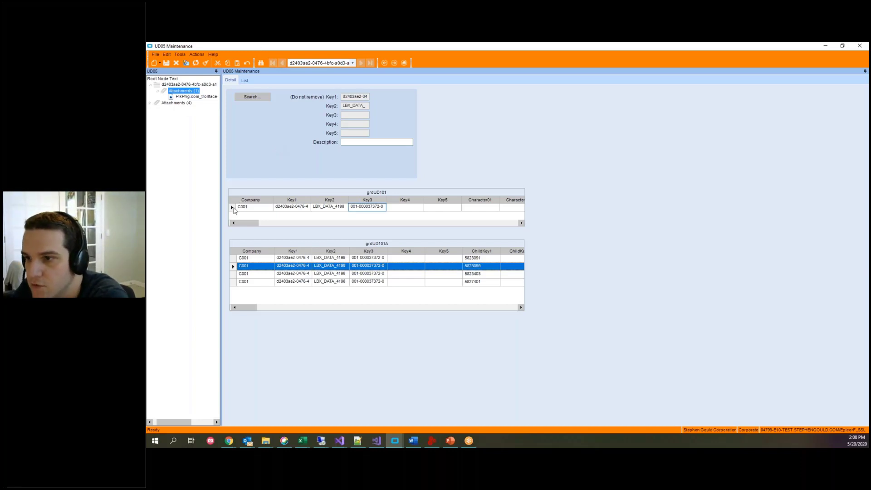
Step: Switch to the PowerPoint slide show, display the "Show Custom Child on Tree" slide and activate the pen
{"action": "key", "text": "alt+Tab"}
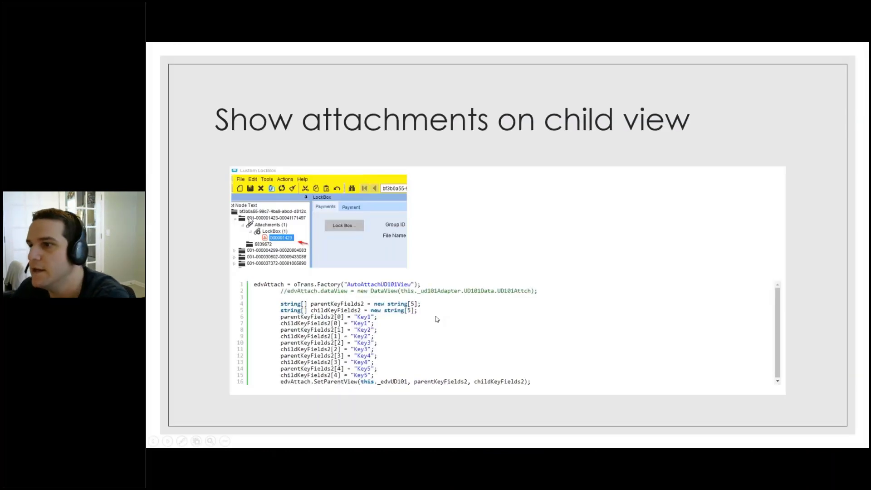
{"action": "left_click", "coordinate": [437, 319]}
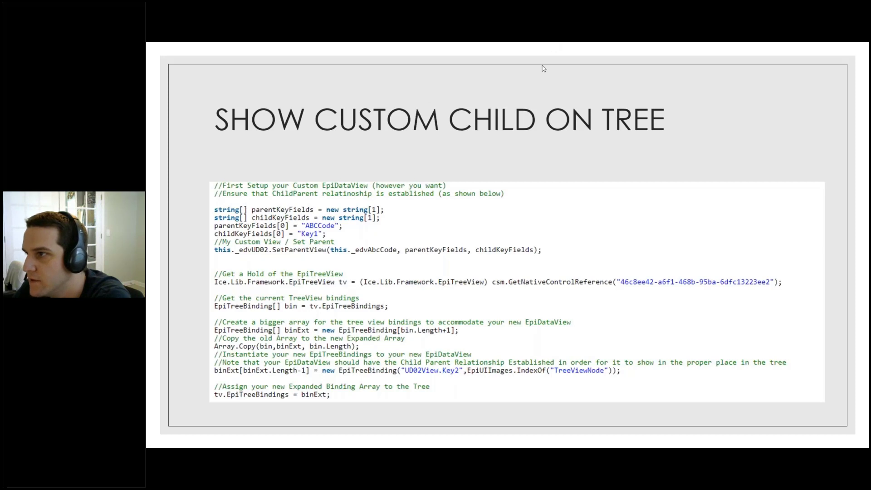
{"action": "key", "text": "ctrl+p"}
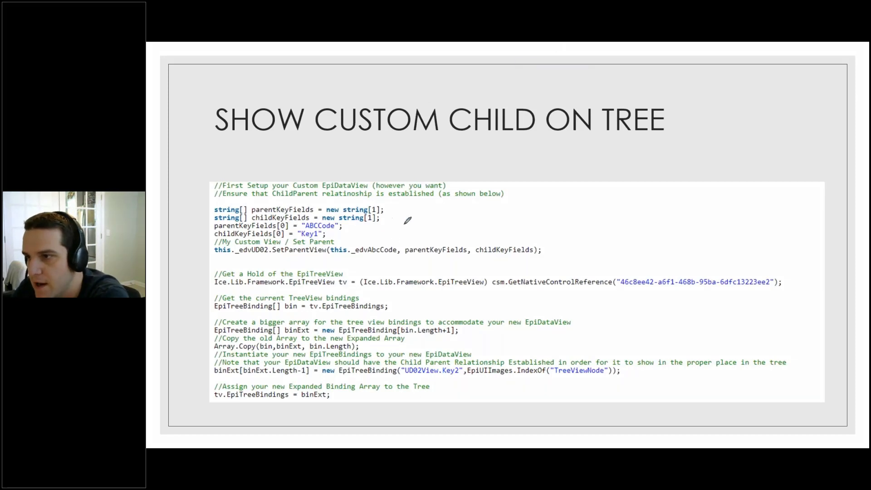
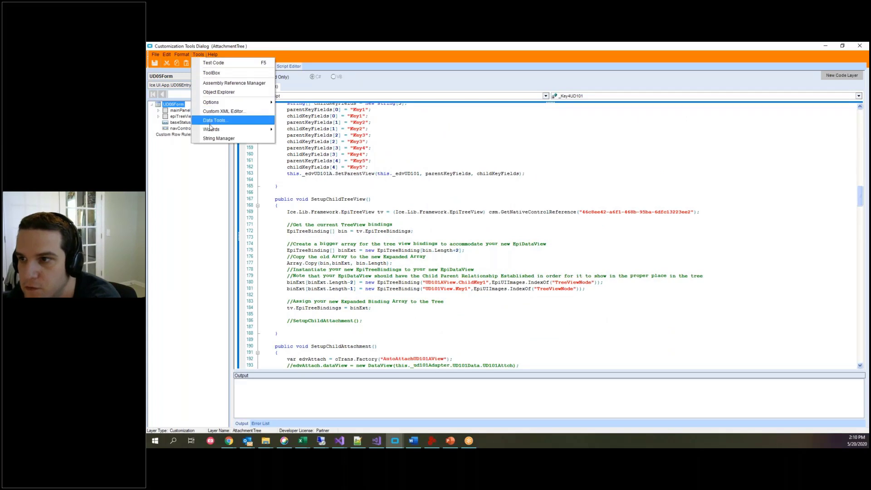
Step: Open the customization code wizards, read the description of Add User Defined Table As Child, and close the dialog
{"action": "mouse_move", "coordinate": [211, 129]}
{"action": "left_click", "coordinate": [312, 138]}
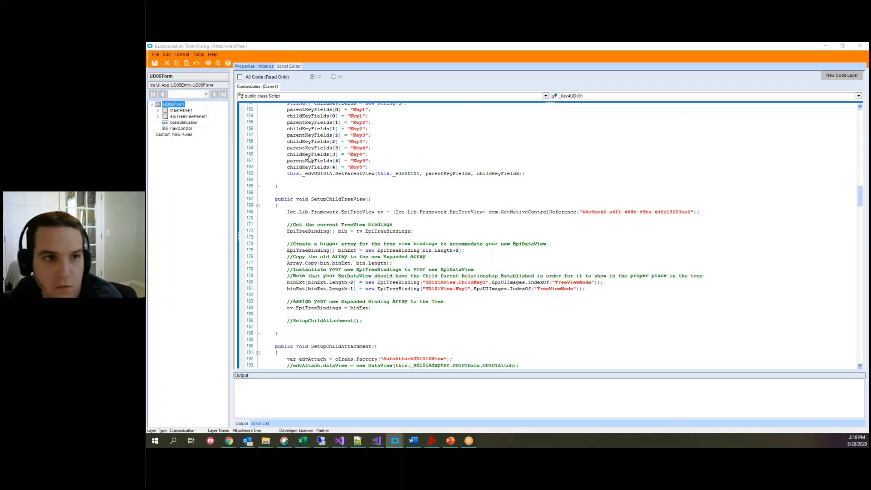
{"action": "left_click", "coordinate": [372, 130]}
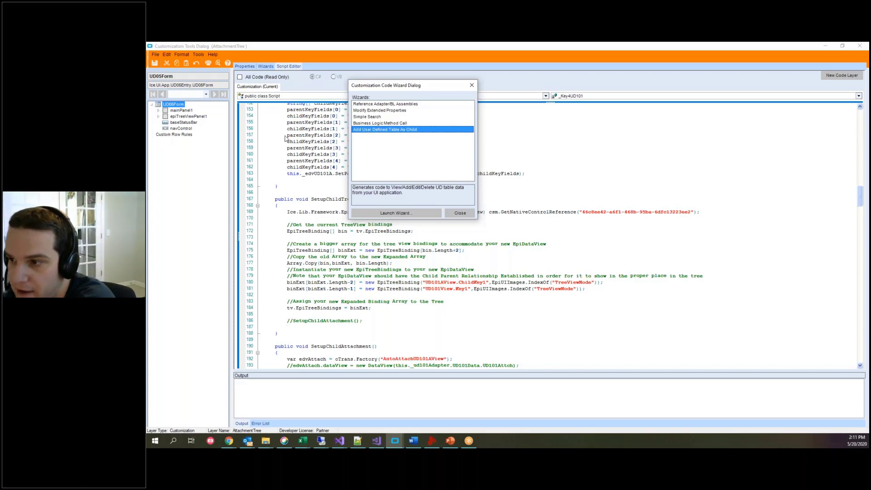
{"action": "left_click", "coordinate": [460, 213]}
Step: Uncomment the SetupChildTreeView() call after SetupUD101A() in the AttachmentTree customization script and compile the custom code
{"action": "scroll", "coordinate": [469, 192], "scroll_direction": "down", "scroll_amount": 8}
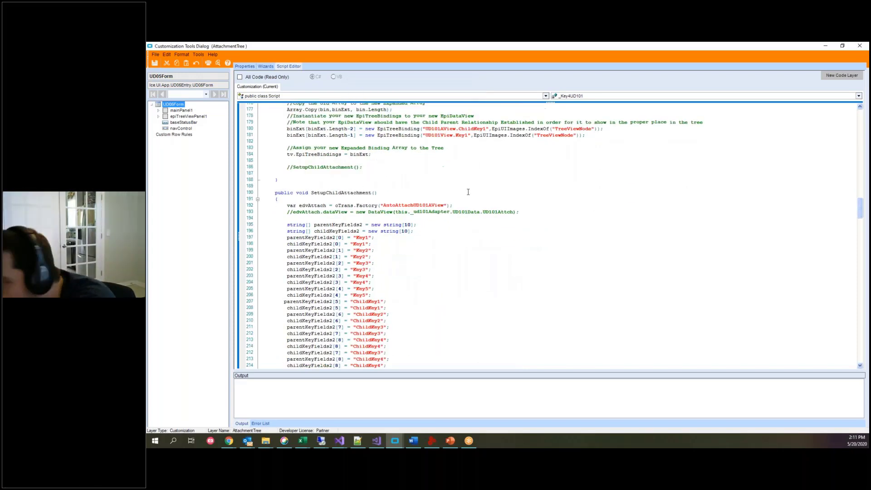
{"action": "scroll", "coordinate": [468, 192], "scroll_direction": "up", "scroll_amount": 15}
{"action": "scroll", "coordinate": [466, 198], "scroll_direction": "down", "scroll_amount": 8}
{"action": "scroll", "coordinate": [463, 208], "scroll_direction": "up", "scroll_amount": 6}
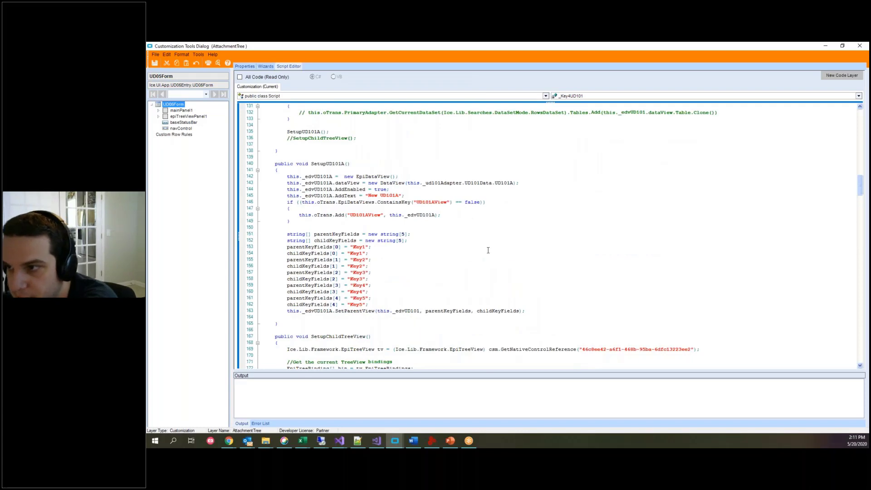
{"action": "scroll", "coordinate": [489, 250], "scroll_direction": "up", "scroll_amount": 6}
{"action": "scroll", "coordinate": [490, 227], "scroll_direction": "down", "scroll_amount": 14}
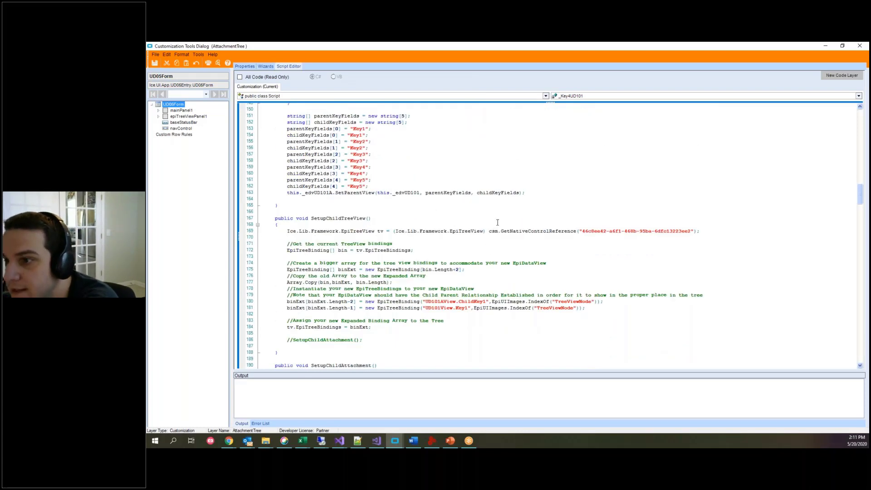
{"action": "scroll", "coordinate": [321, 302], "scroll_direction": "down", "scroll_amount": 2}
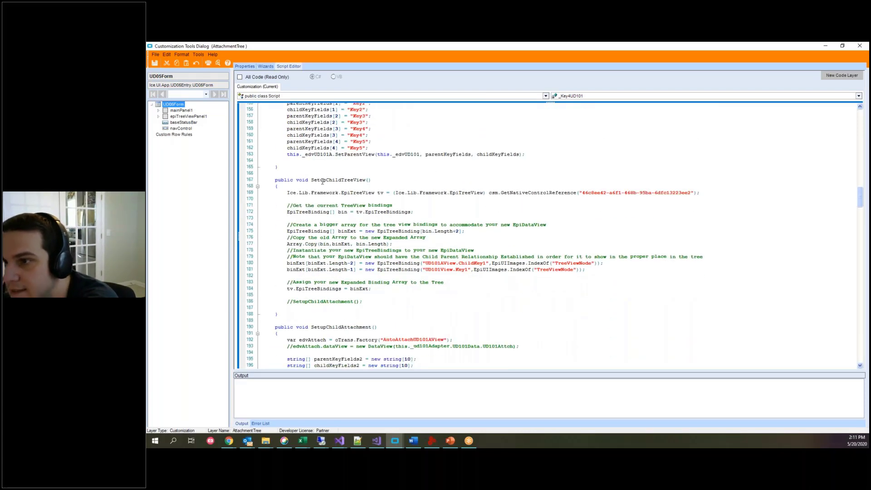
{"action": "double_click", "coordinate": [322, 181]}
{"action": "scroll", "coordinate": [407, 224], "scroll_direction": "up", "scroll_amount": 11}
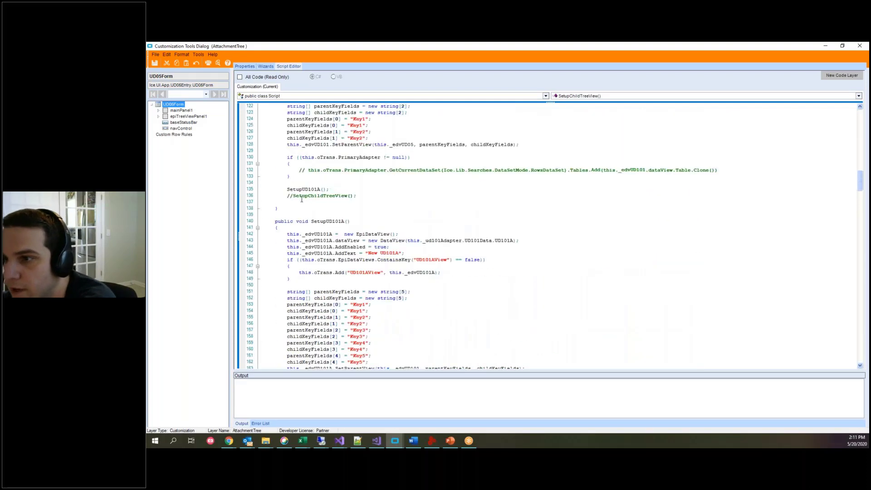
{"action": "left_click", "coordinate": [294, 196]}
{"action": "key", "text": "BackSpace"}
{"action": "key", "text": "BackSpace"}
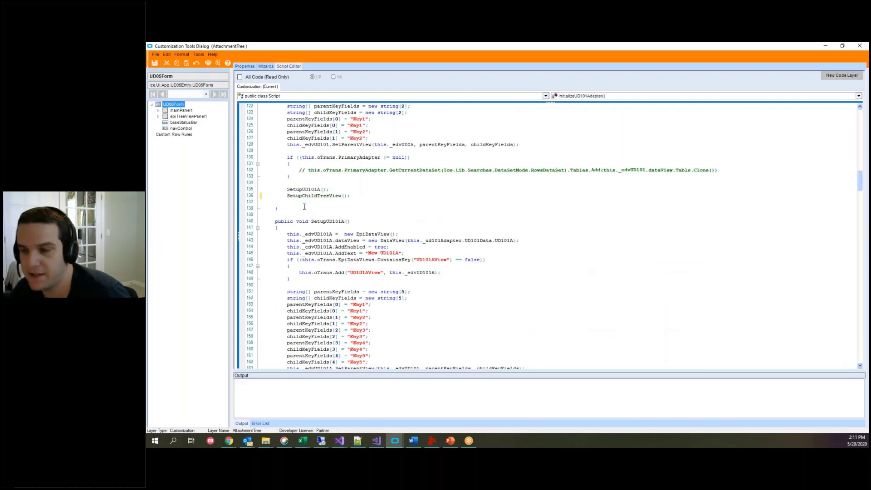
{"action": "left_click_drag", "start_coordinate": [287, 196], "coordinate": [351, 196]}
Step: Examine how the SetupChildTreeView method gets the tree bindings, enlarges the array, adds the UD101 and UD101A views and assigns it back
{"action": "scroll", "coordinate": [406, 205], "scroll_direction": "down", "scroll_amount": 1}
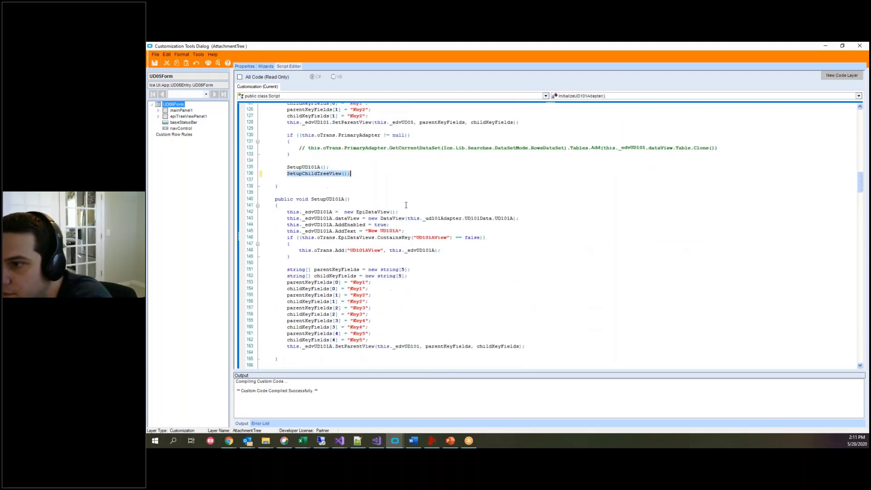
{"action": "scroll", "coordinate": [406, 205], "scroll_direction": "down", "scroll_amount": 11}
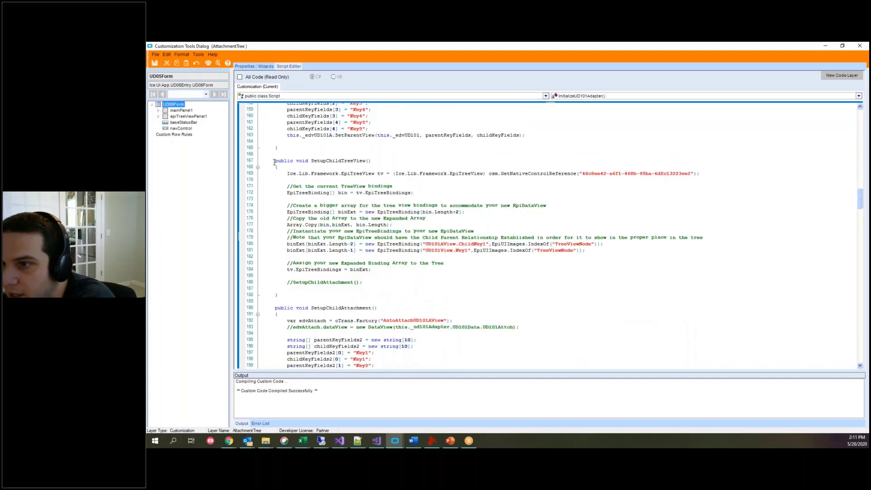
{"action": "left_click_drag", "start_coordinate": [274, 162], "coordinate": [302, 295]}
{"action": "left_click", "coordinate": [329, 289]}
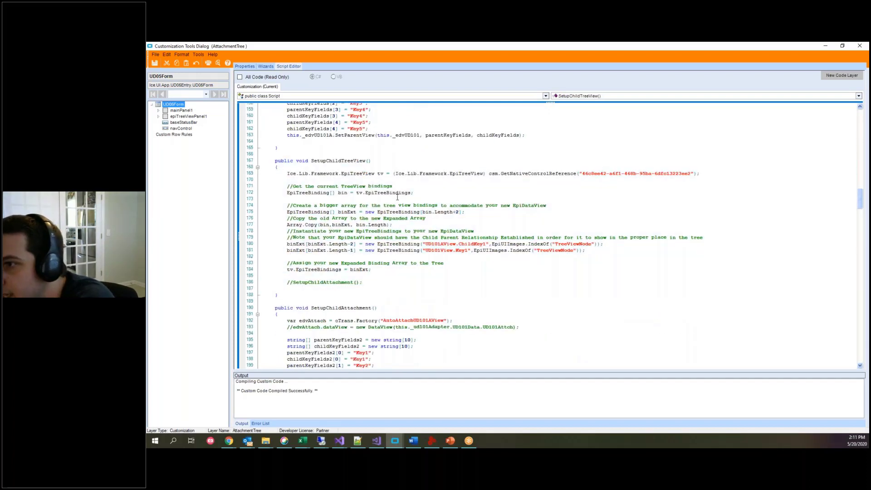
{"action": "left_click_drag", "start_coordinate": [375, 173], "coordinate": [336, 176]}
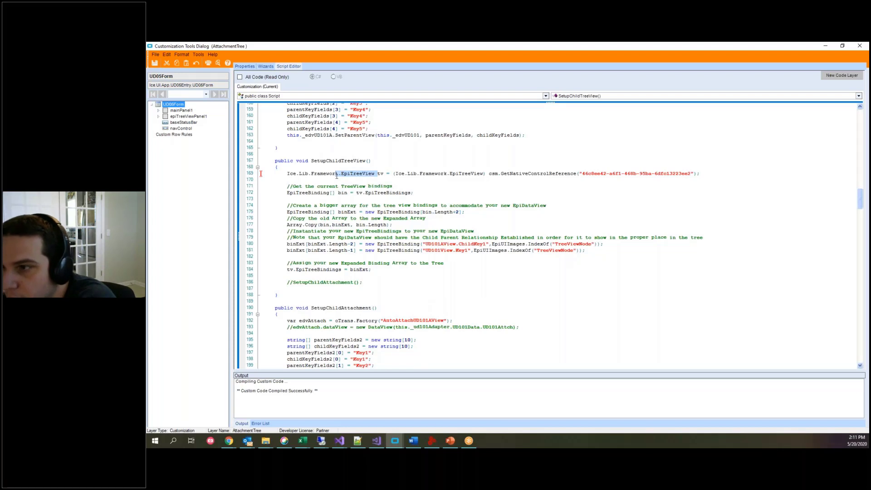
{"action": "left_click_drag", "start_coordinate": [413, 193], "coordinate": [363, 194]}
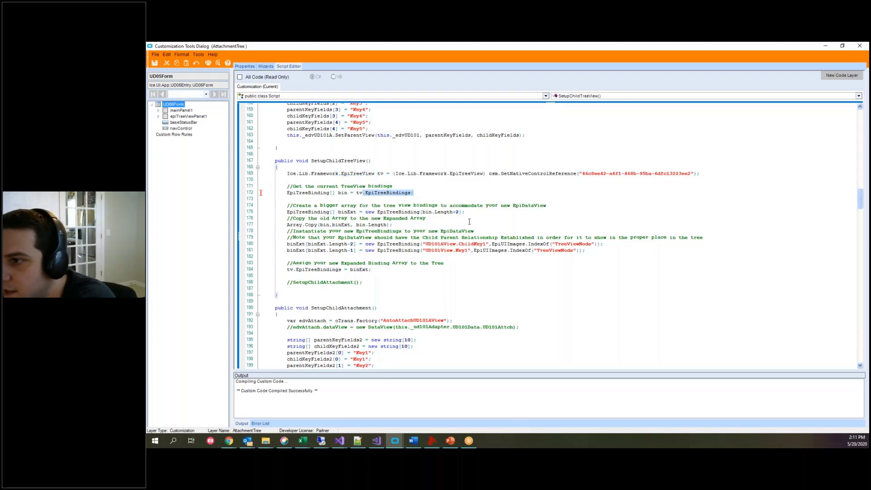
{"action": "left_click_drag", "start_coordinate": [460, 212], "coordinate": [451, 214]}
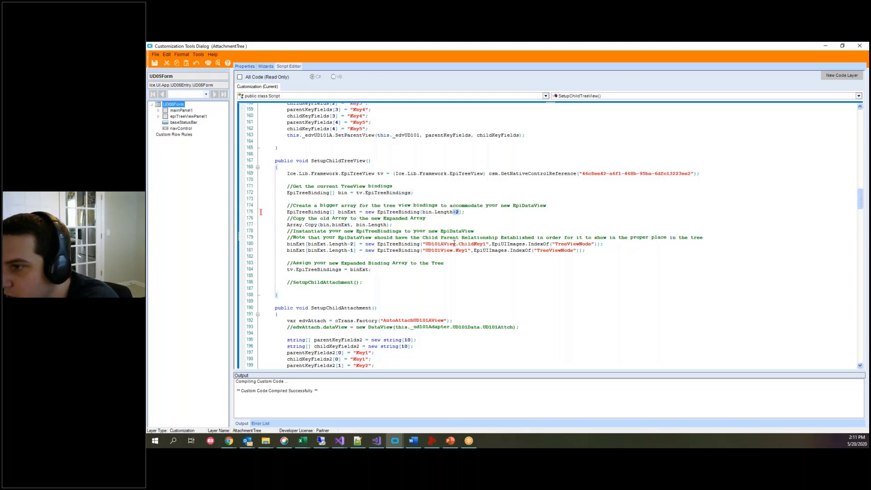
{"action": "left_click_drag", "start_coordinate": [454, 242], "coordinate": [427, 251]}
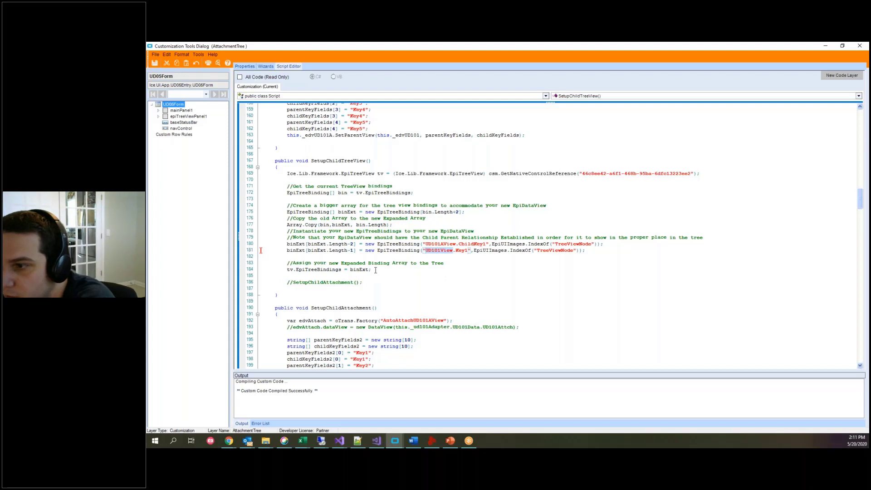
{"action": "double_click", "coordinate": [317, 269]}
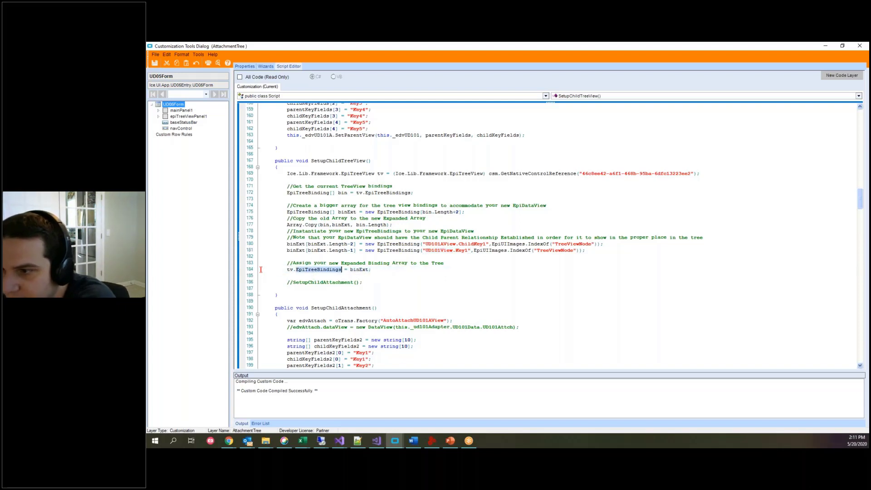
{"action": "double_click", "coordinate": [361, 269]}
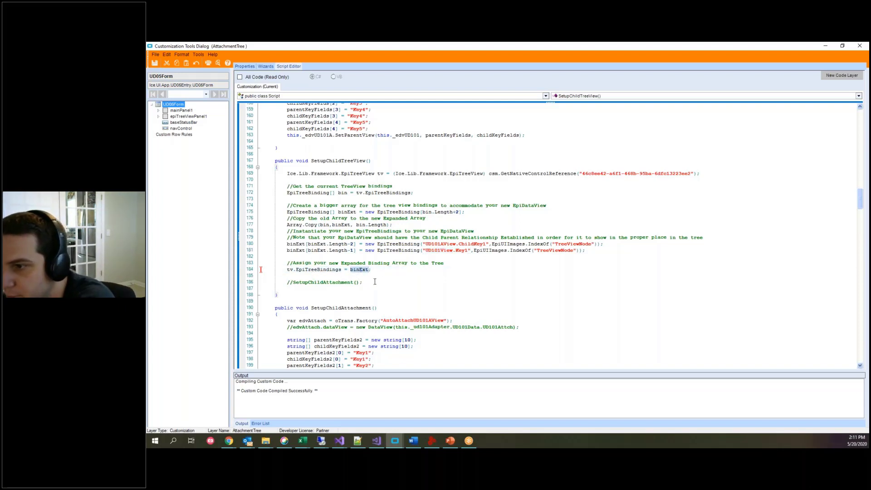
Step: Save the customization with a blank comment, and close the customization dialog and the UD05 Maintenance form
{"action": "left_click", "coordinate": [154, 62]}
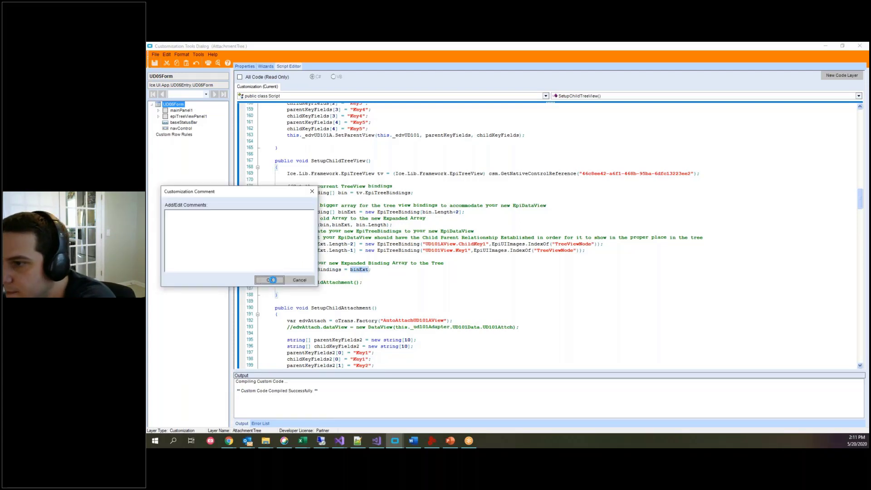
{"action": "left_click", "coordinate": [273, 280]}
{"action": "left_click", "coordinate": [860, 46]}
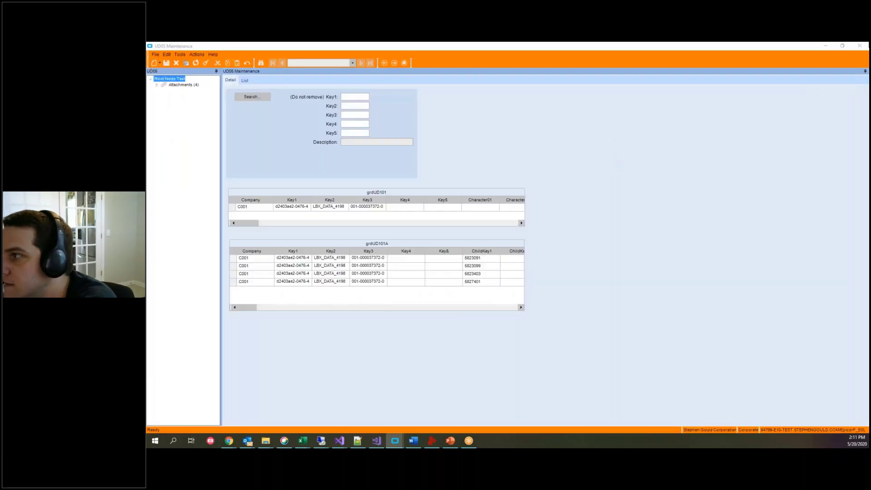
{"action": "left_click", "coordinate": [859, 45]}
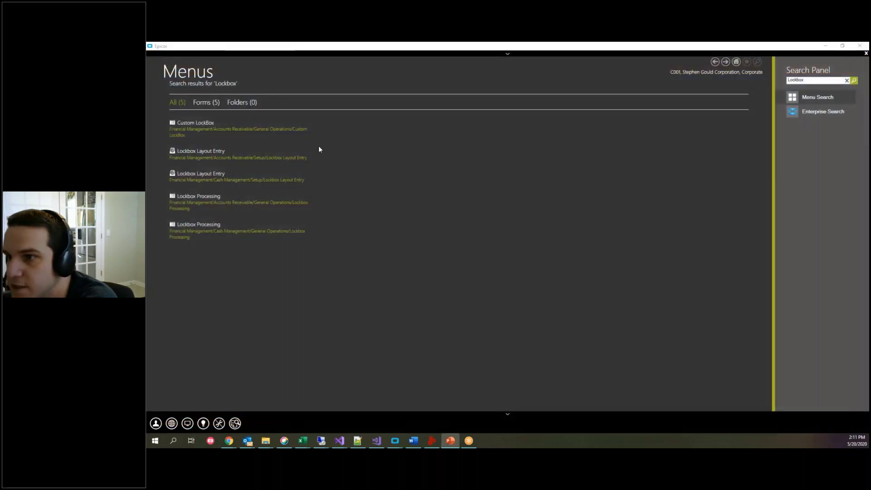
Step: Open the Custom LockBox form from the menu search results and load the first record found by a blank search
{"action": "left_click", "coordinate": [218, 122]}
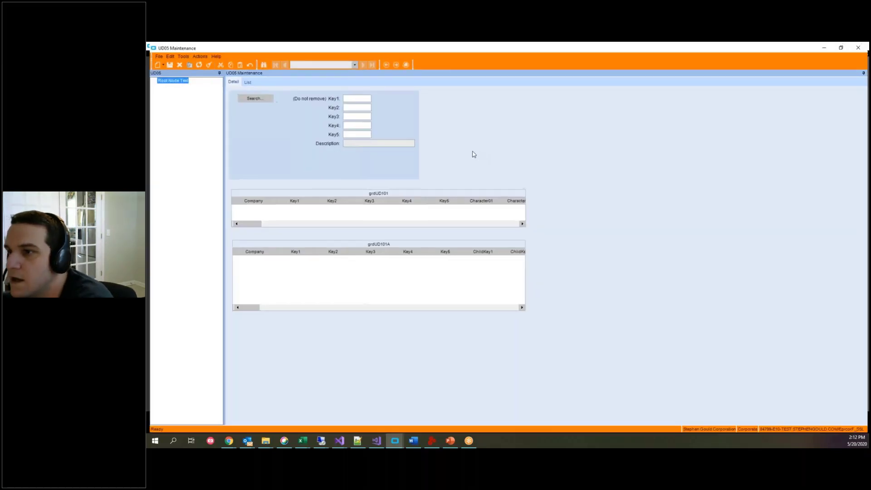
{"action": "left_click", "coordinate": [253, 96]}
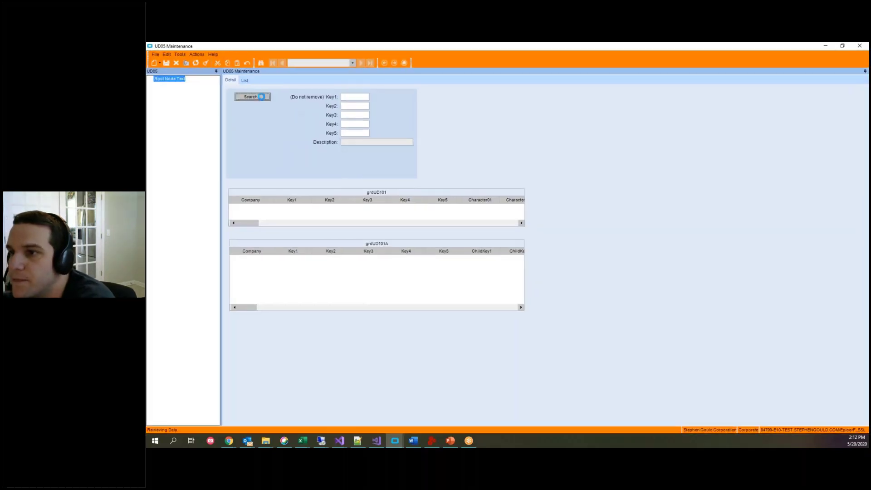
{"action": "left_click", "coordinate": [577, 78]}
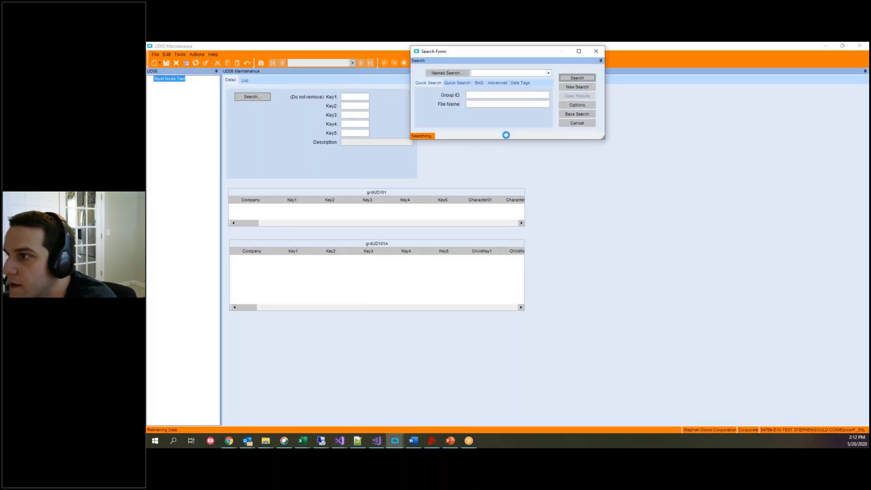
{"action": "double_click", "coordinate": [447, 153]}
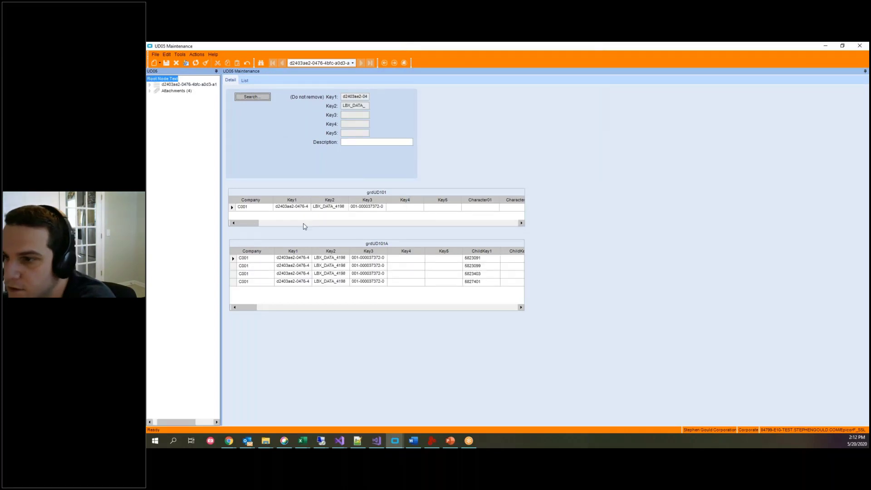
Step: Expand the loaded record's tree nodes down to the UD101A child records and widen the tree pane to fit their names
{"action": "left_click", "coordinate": [151, 85]}
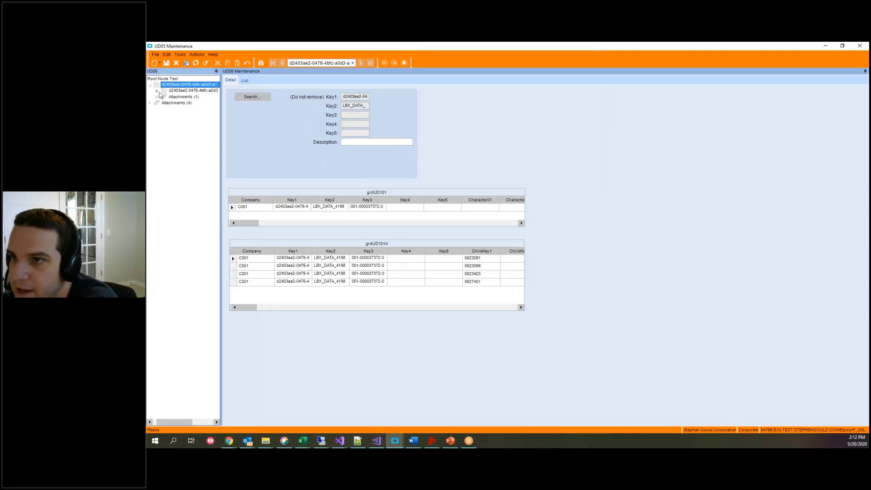
{"action": "left_click", "coordinate": [157, 91]}
{"action": "left_click", "coordinate": [190, 90]}
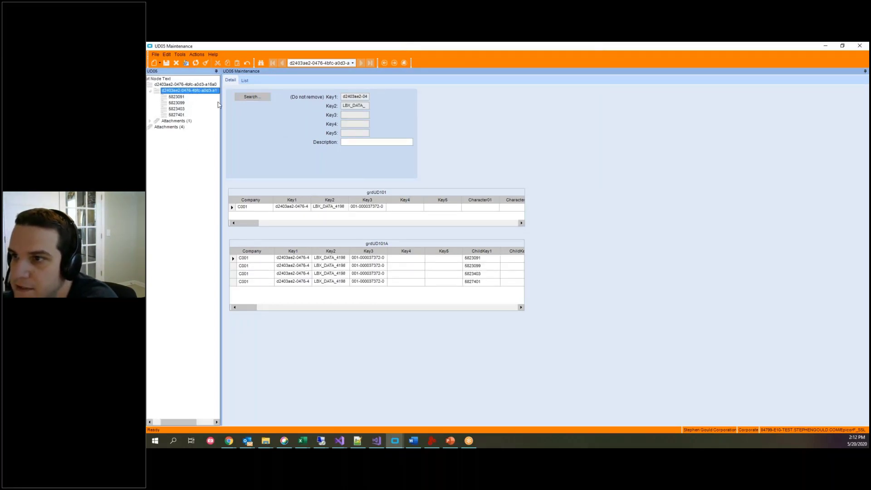
{"action": "left_click_drag", "start_coordinate": [221, 103], "coordinate": [257, 103]}
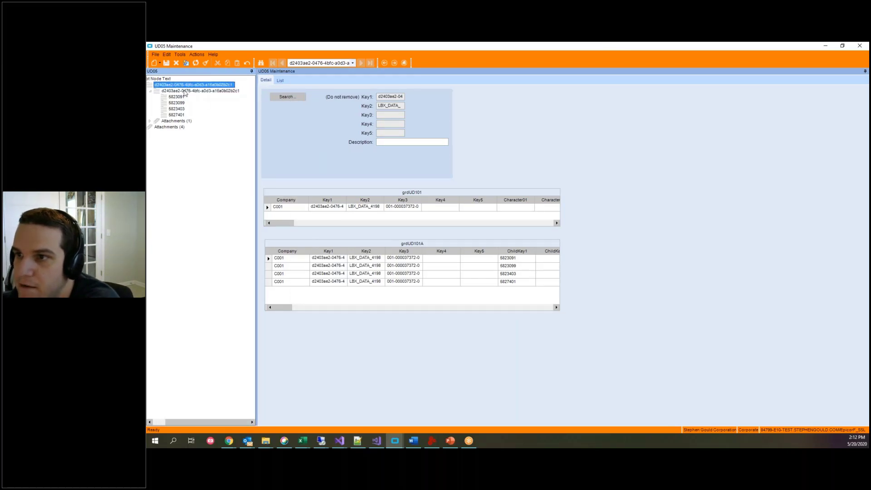
Step: Select various UD101A child records and their UD101 parent in the tree, checking which row becomes current in the UD101A grid
{"action": "left_click", "coordinate": [182, 109]}
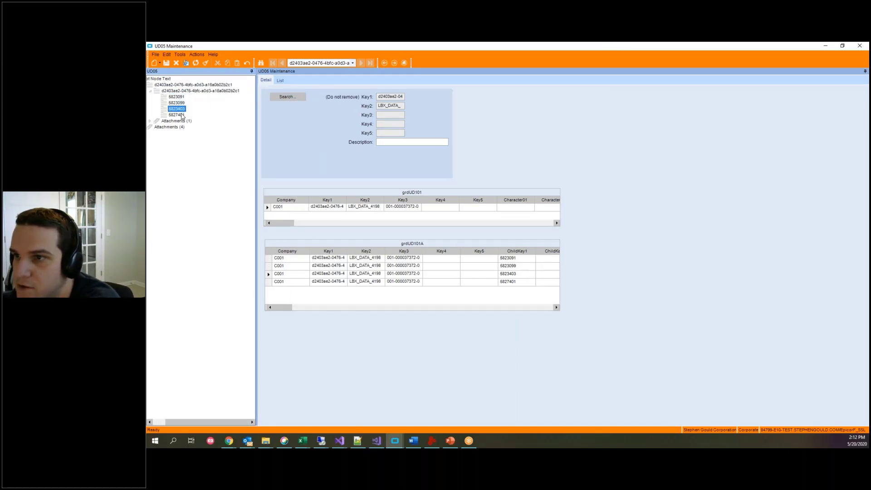
{"action": "left_click", "coordinate": [176, 103]}
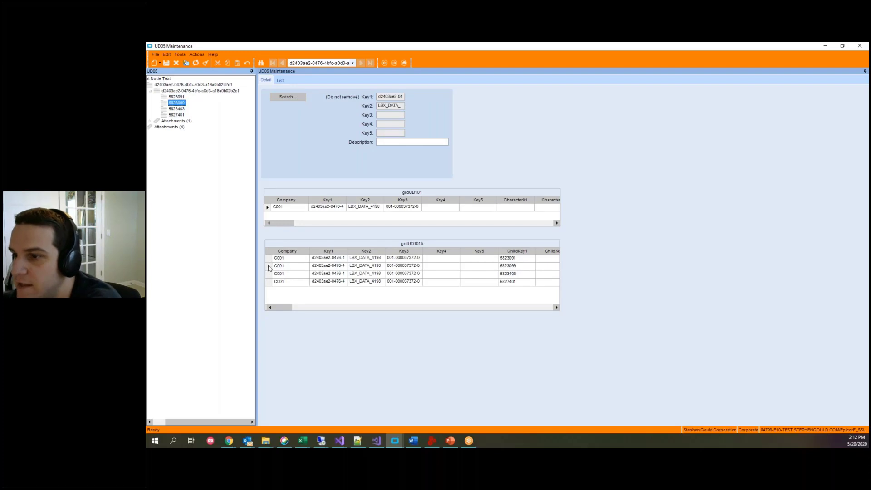
{"action": "left_click", "coordinate": [176, 115]}
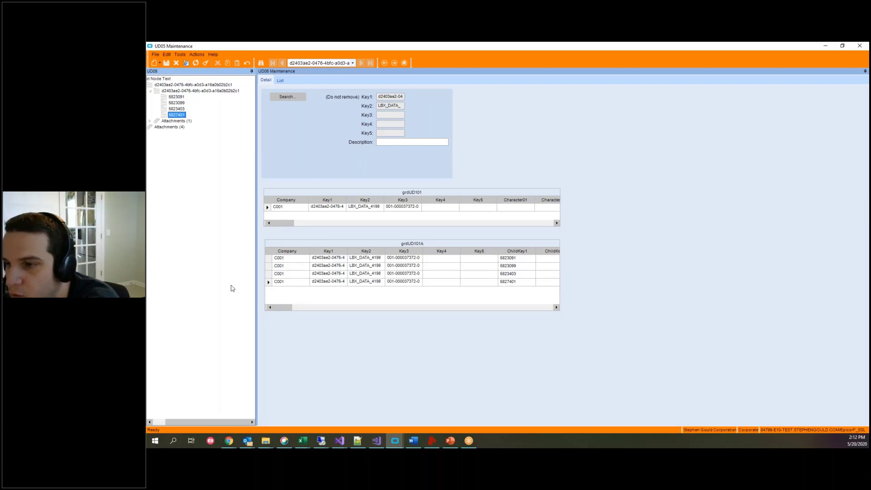
{"action": "left_click", "coordinate": [268, 290]}
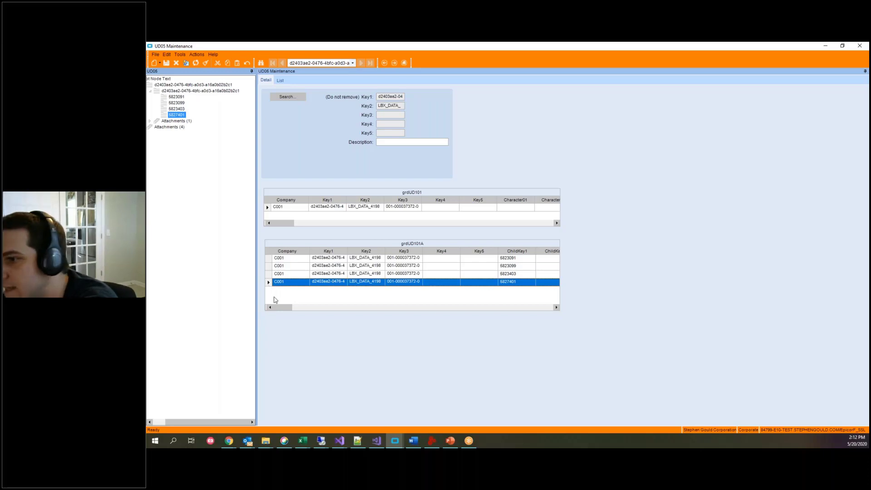
{"action": "left_click", "coordinate": [176, 109]}
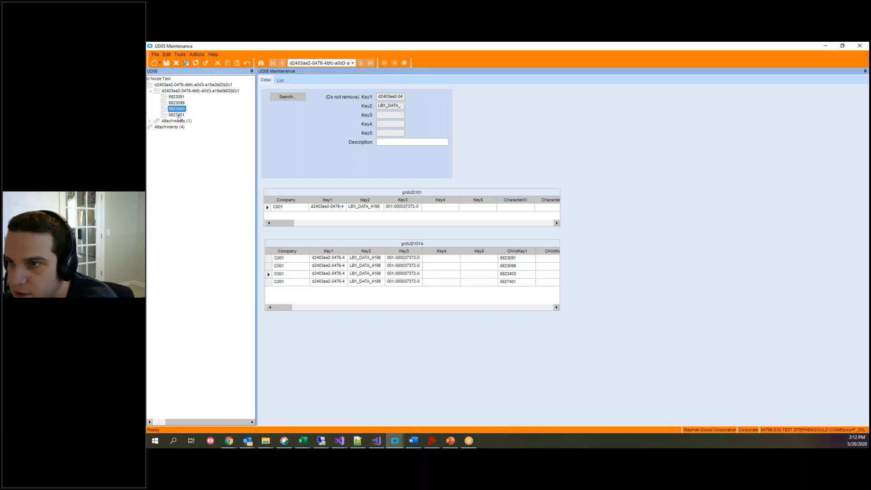
{"action": "left_click", "coordinate": [177, 103]}
{"action": "left_click", "coordinate": [176, 97]}
{"action": "left_click", "coordinate": [176, 109]}
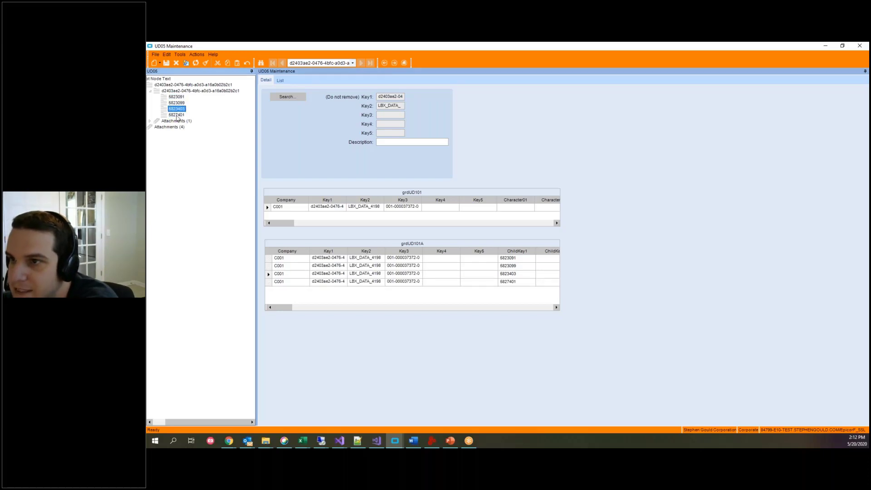
{"action": "left_click", "coordinate": [177, 115]}
{"action": "left_click", "coordinate": [177, 91]}
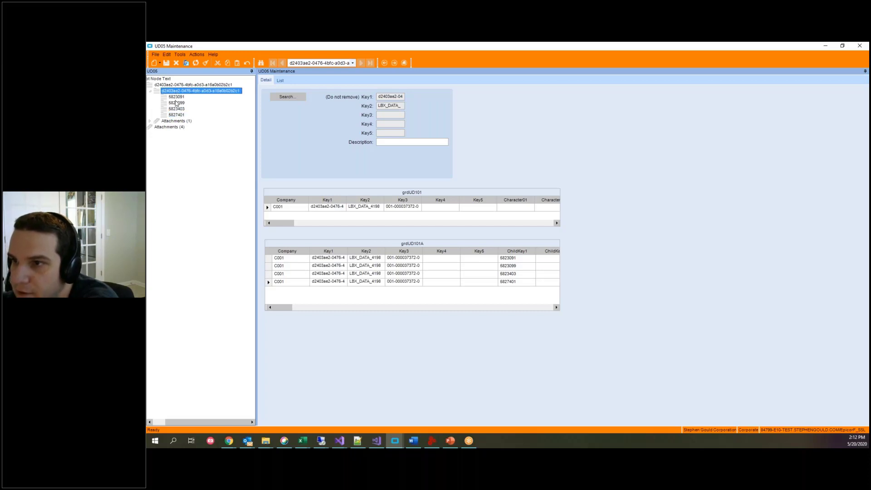
{"action": "left_click", "coordinate": [177, 103]}
{"action": "left_click", "coordinate": [183, 110]}
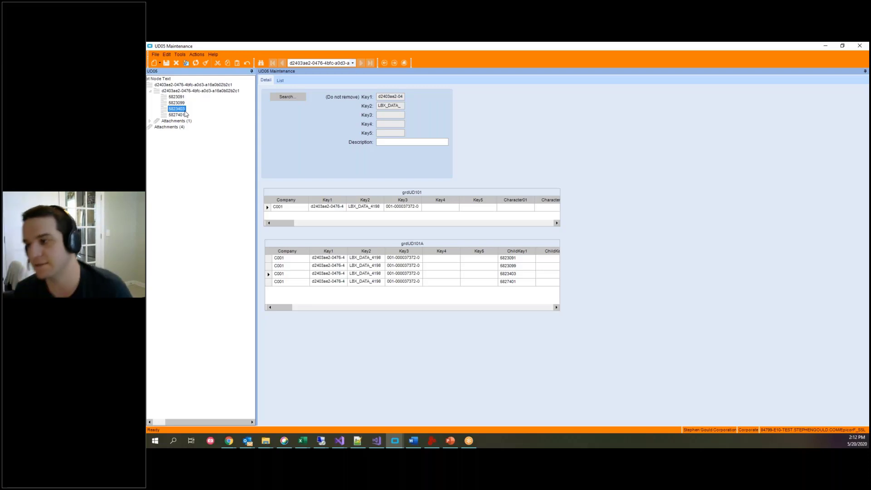
Step: View the record's list, return to its detail view, and select the last UD101A child record in the tree
{"action": "left_click", "coordinate": [280, 81]}
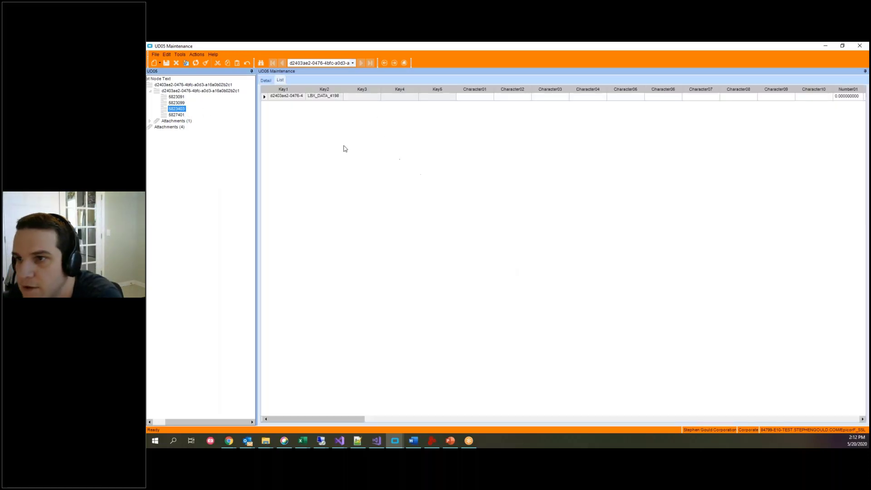
{"action": "left_click", "coordinate": [168, 103]}
{"action": "left_click", "coordinate": [268, 82]}
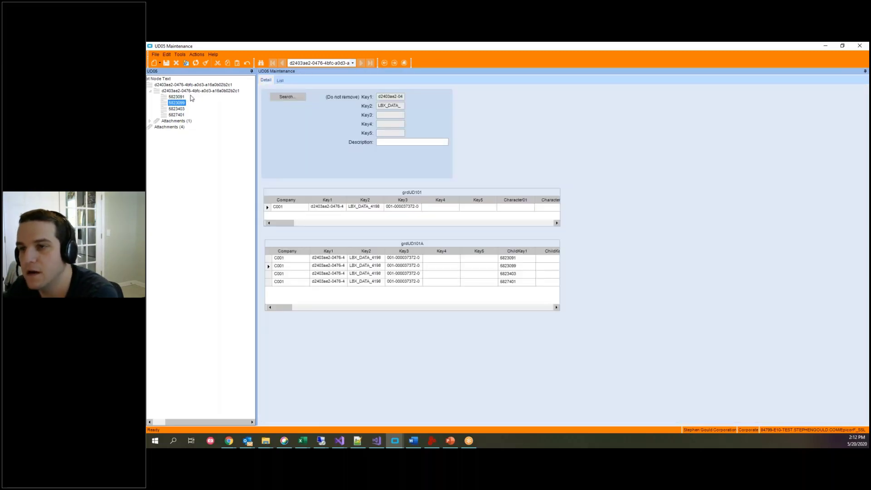
{"action": "left_click", "coordinate": [184, 115]}
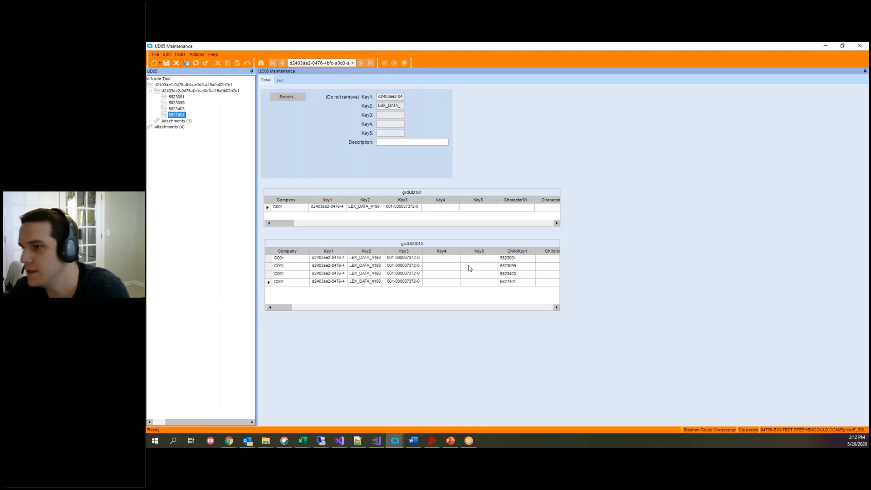
{"action": "key", "text": "alt+Tab"}
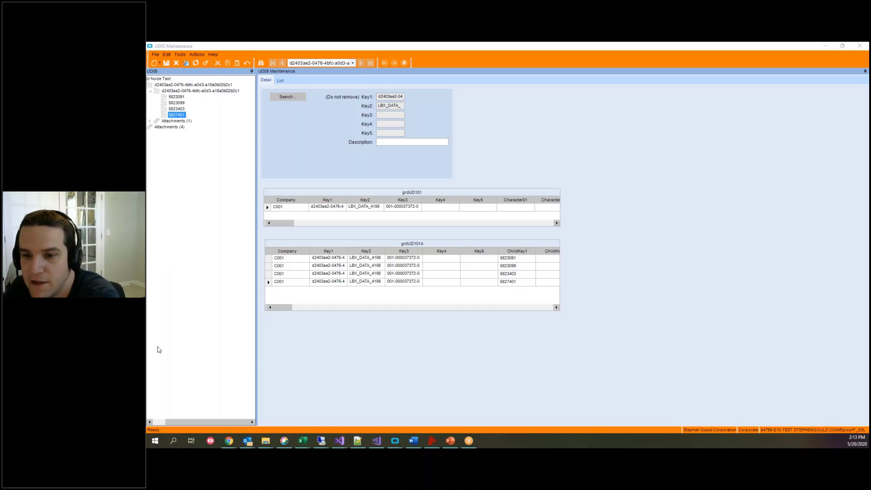
{"action": "key", "text": "alt+Tab"}
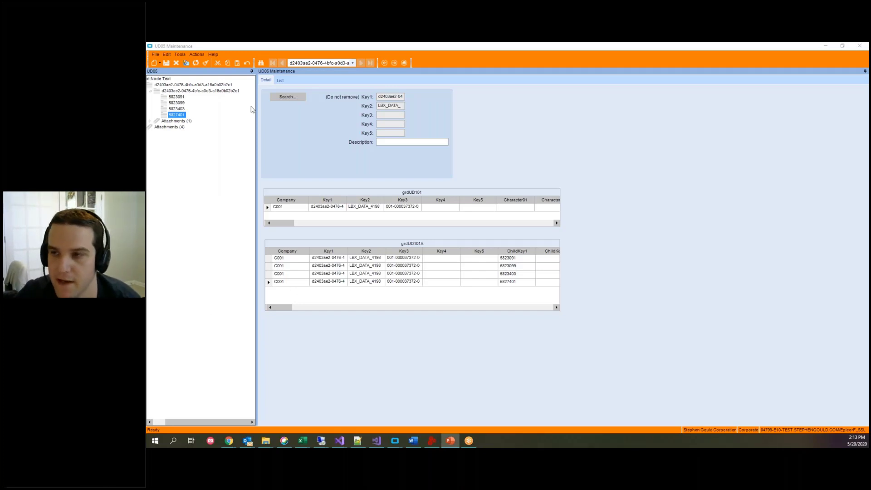
Step: Open the form's customization tools and launch the Add User Defined Table As Child code wizard
{"action": "left_click", "coordinate": [180, 55]}
{"action": "left_click", "coordinate": [190, 63]}
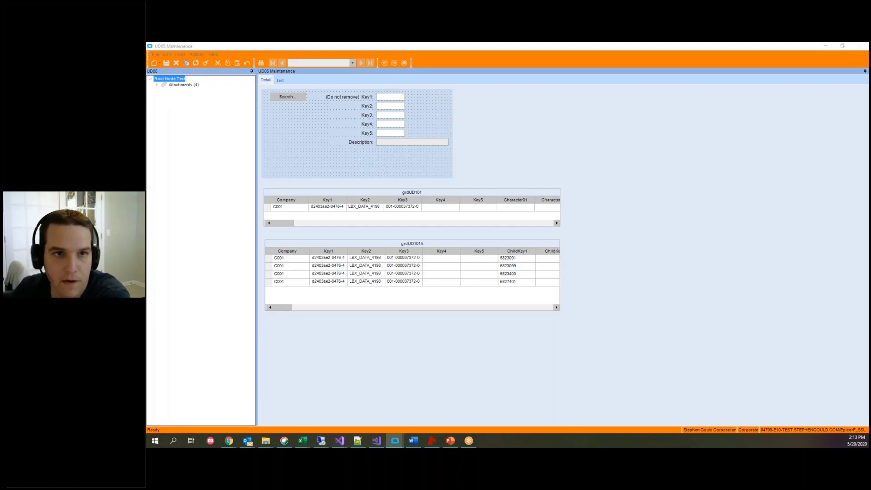
{"action": "left_click", "coordinate": [354, 79]}
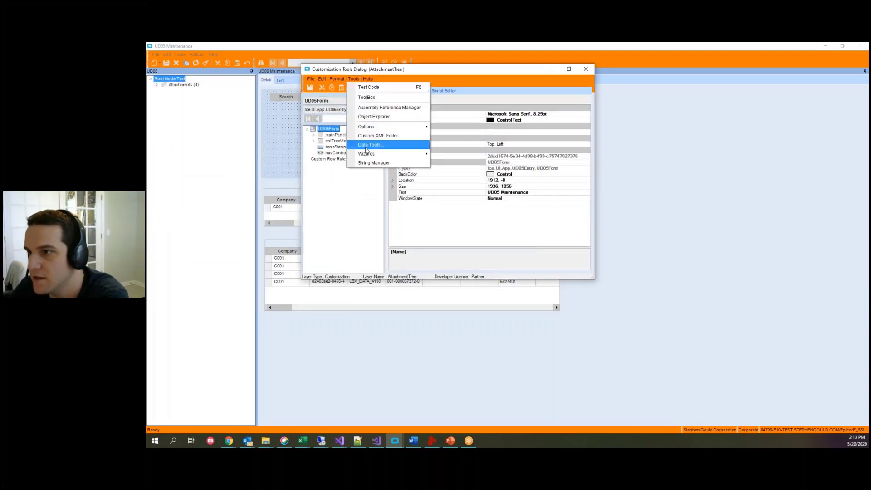
{"action": "mouse_move", "coordinate": [367, 153]}
{"action": "left_click", "coordinate": [447, 167]}
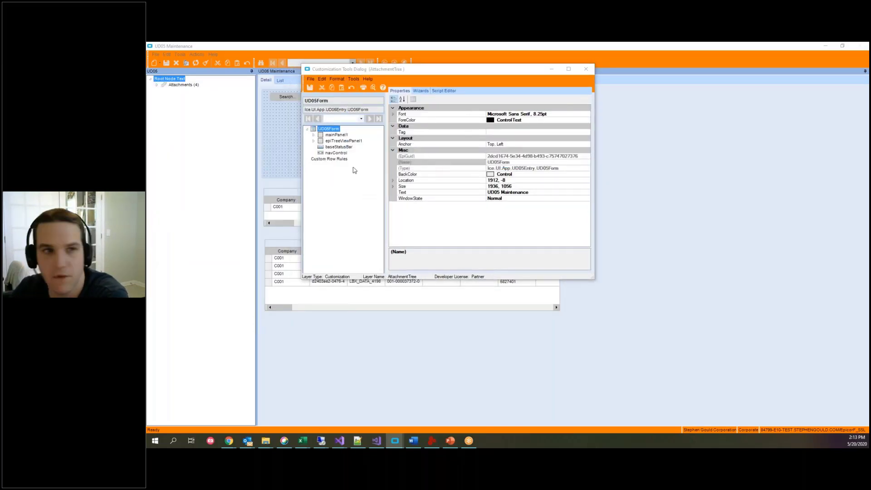
{"action": "left_click", "coordinate": [443, 138]}
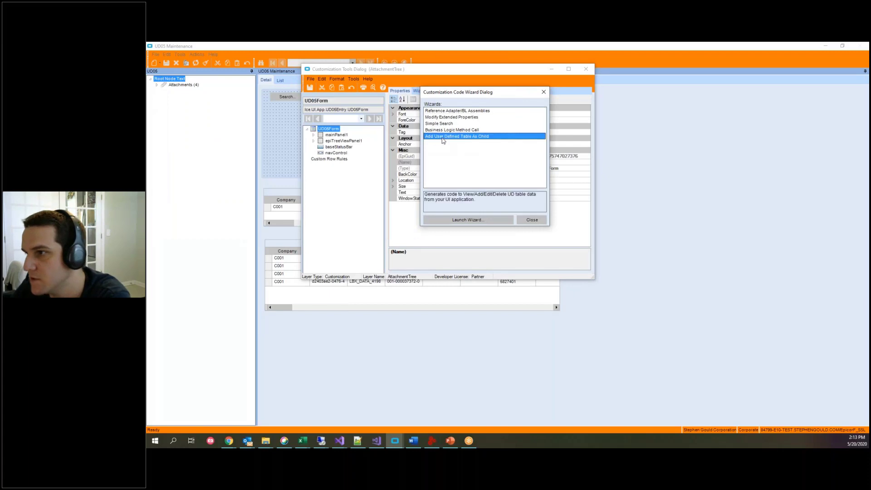
{"action": "left_click", "coordinate": [477, 222]}
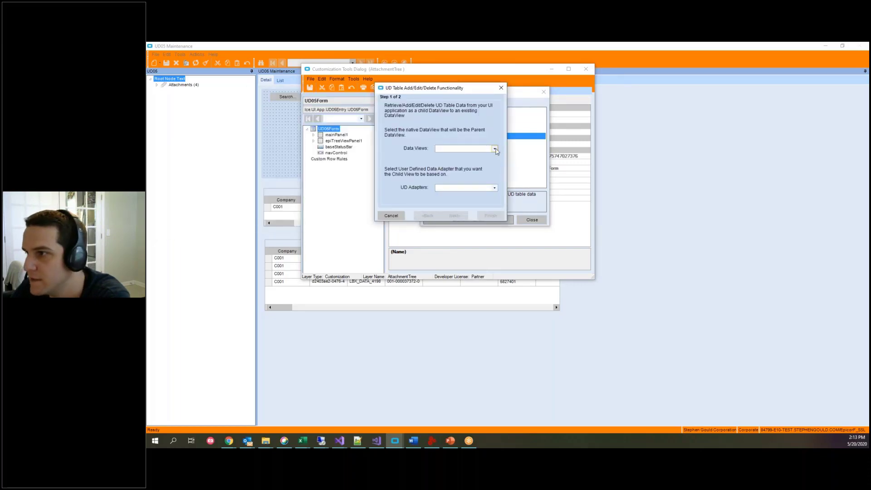
Step: Set UD05 as the wizard's parent data view and UD06Adapter as the child's adapter, and continue to the field mapping
{"action": "left_click", "coordinate": [495, 150]}
{"action": "left_click", "coordinate": [454, 187]}
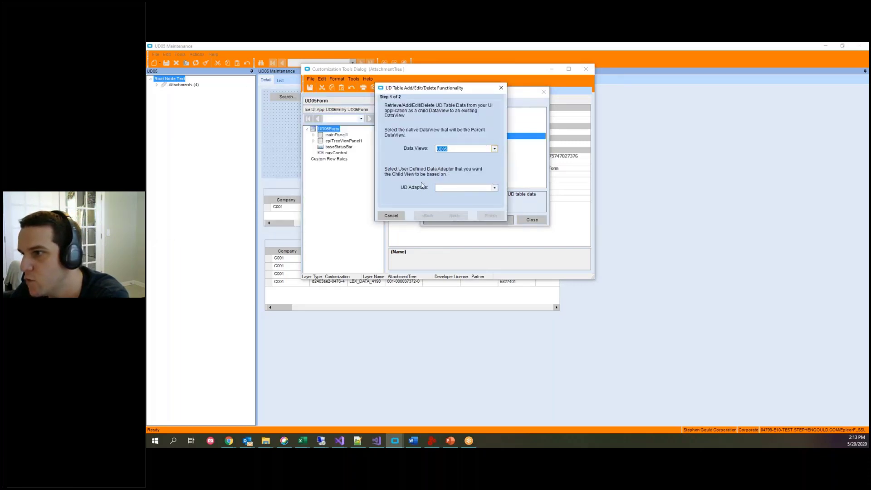
{"action": "left_click", "coordinate": [495, 188]}
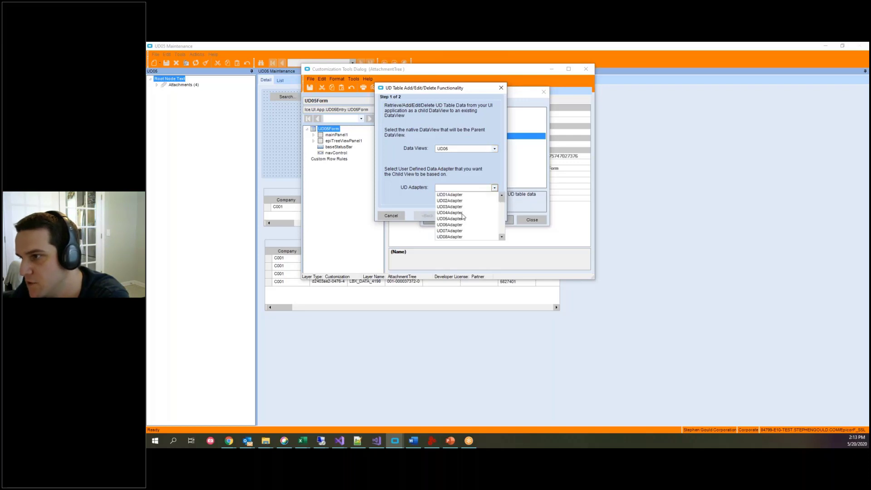
{"action": "left_click", "coordinate": [455, 225]}
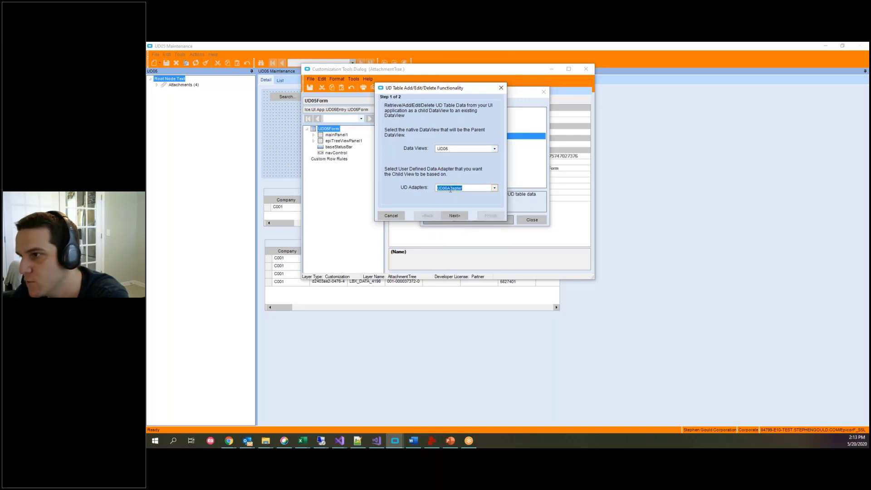
{"action": "left_click", "coordinate": [464, 216]}
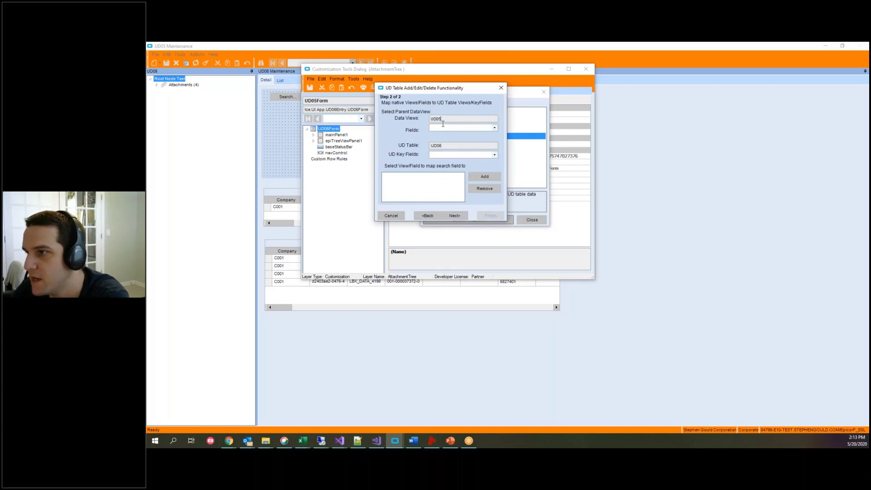
Step: Map UD05 Key1 and Key2 to the matching UD06 key fields, and close the wizard and the code wizard dialog without finishing
{"action": "left_click", "coordinate": [494, 128]}
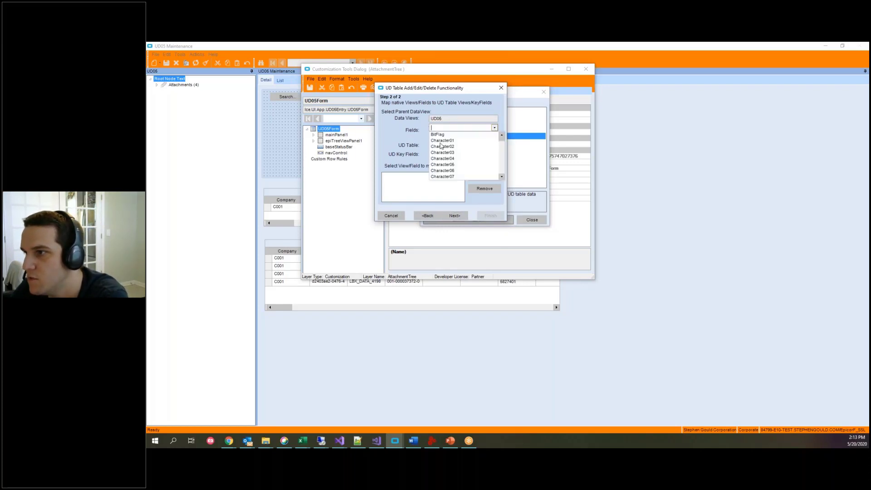
{"action": "type", "text": "Key1"}
{"action": "key", "text": "Tab"}
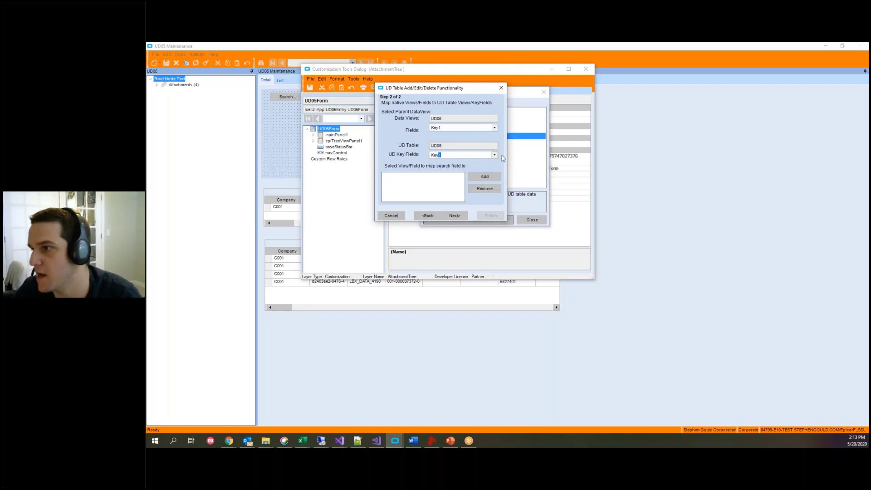
{"action": "left_click", "coordinate": [494, 177]}
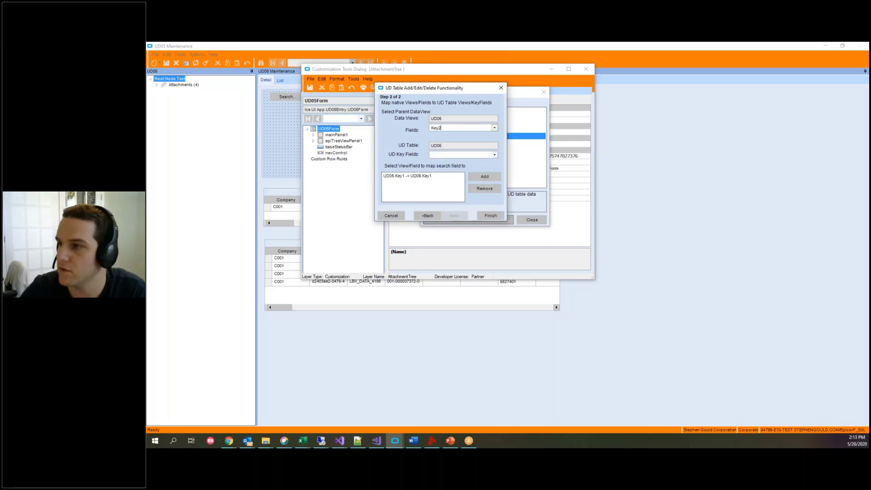
{"action": "key", "text": "Tab"}
{"action": "type", "text": "Key2"}
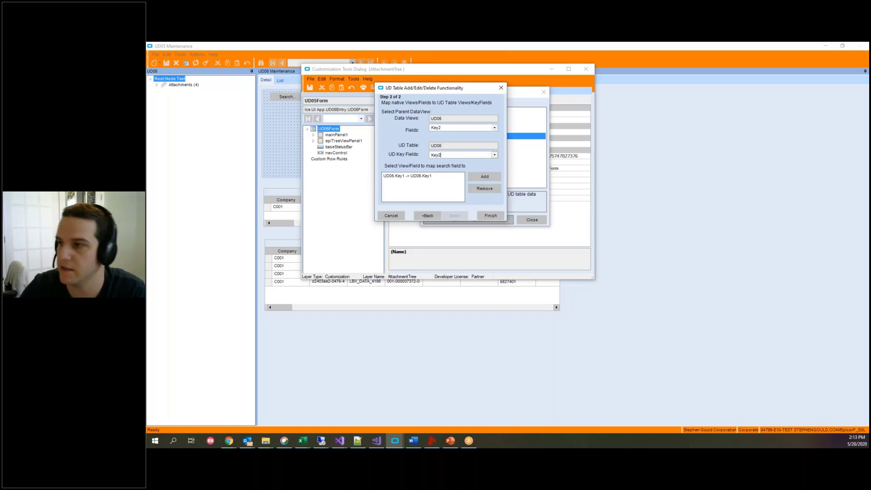
{"action": "left_click", "coordinate": [483, 178]}
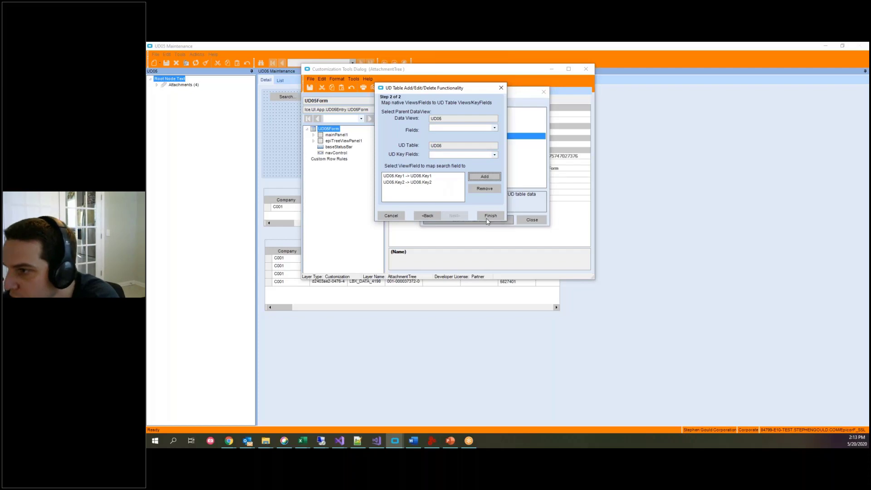
{"action": "left_click", "coordinate": [501, 88]}
{"action": "left_click", "coordinate": [544, 91]}
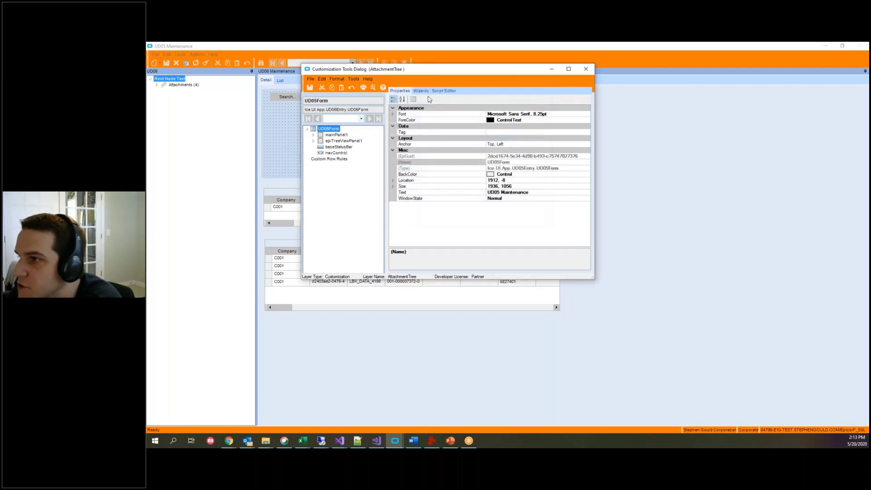
Step: Open the AttachmentTree customization's script in an enlarged window and find the UD101 child view setup code
{"action": "left_click", "coordinate": [443, 90]}
{"action": "double_click", "coordinate": [439, 73]}
{"action": "left_click", "coordinate": [467, 161]}
{"action": "left_click_drag", "start_coordinate": [860, 124], "coordinate": [841, 169]}
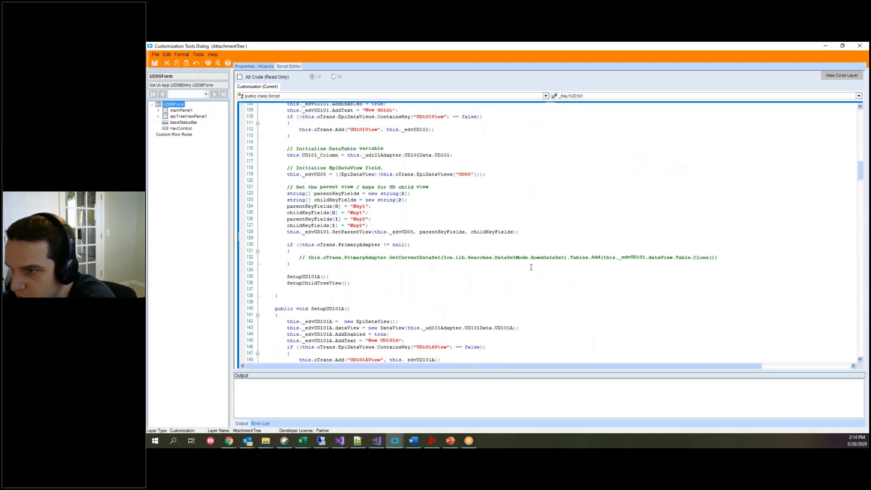
{"action": "scroll", "coordinate": [513, 266], "scroll_direction": "up", "scroll_amount": 4}
{"action": "scroll", "coordinate": [324, 217], "scroll_direction": "down", "scroll_amount": 4}
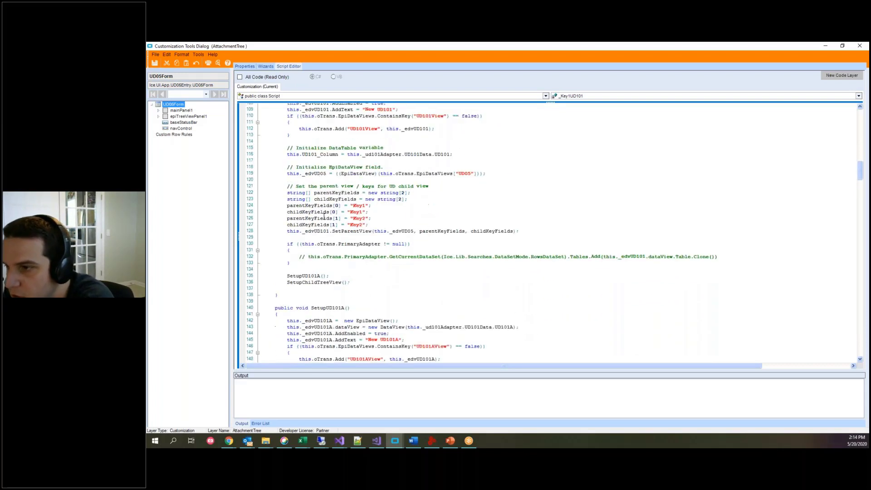
Step: Review the UD101 parent and child assignments for Key1 and Key2, and the SetParentView call linking UD101 to UD05
{"action": "left_click_drag", "start_coordinate": [287, 186], "coordinate": [437, 187]}
{"action": "left_click", "coordinate": [428, 206]}
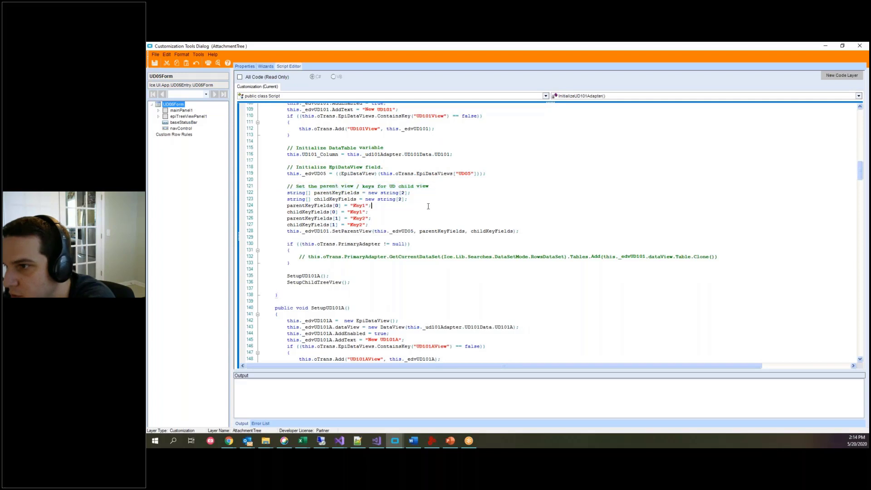
{"action": "left_click_drag", "start_coordinate": [262, 206], "coordinate": [369, 211]}
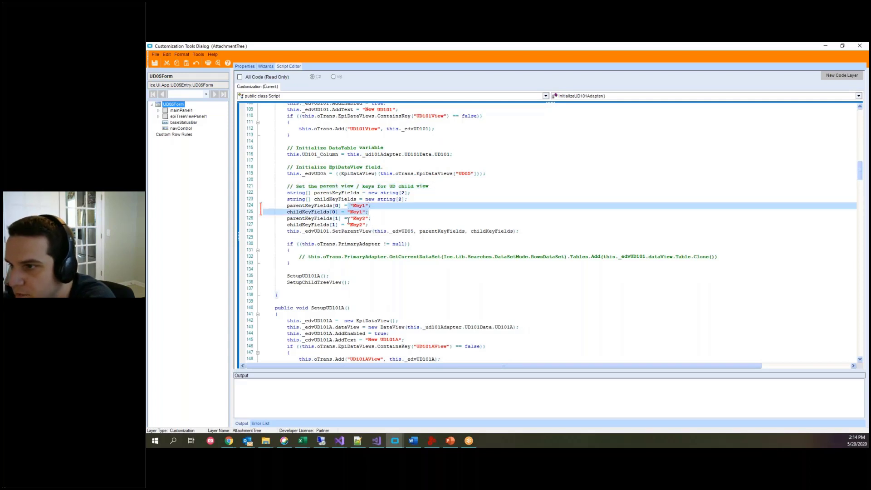
{"action": "left_click_drag", "start_coordinate": [262, 218], "coordinate": [371, 224]}
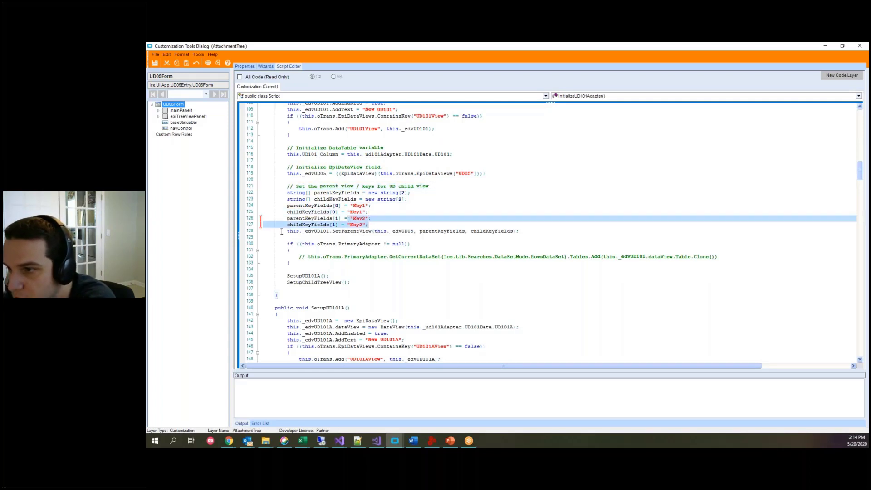
{"action": "left_click_drag", "start_coordinate": [282, 231], "coordinate": [521, 235]}
{"action": "left_click", "coordinate": [521, 235]}
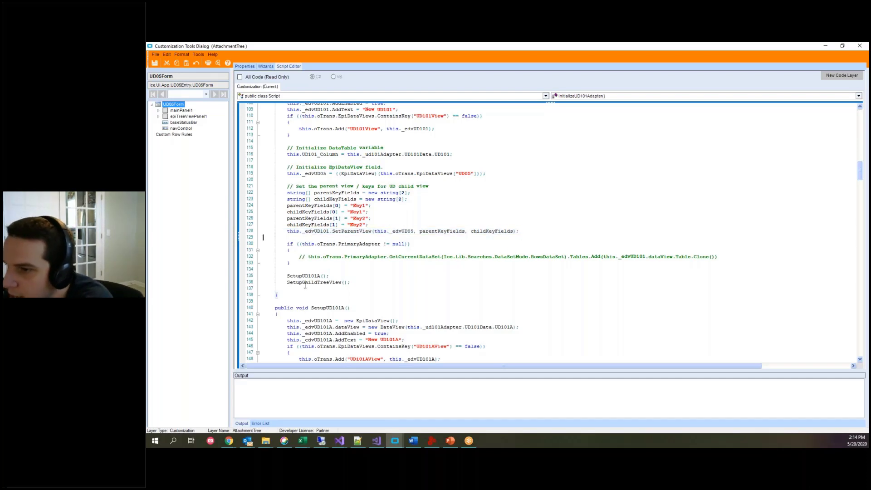
Step: Examine the SetupUD101A key mappings and the SetupChildTreeView method that adds the UD101 and UD101A views to the tree bindings
{"action": "left_click_drag", "start_coordinate": [305, 285], "coordinate": [336, 283]}
{"action": "scroll", "coordinate": [353, 289], "scroll_direction": "down", "scroll_amount": 6}
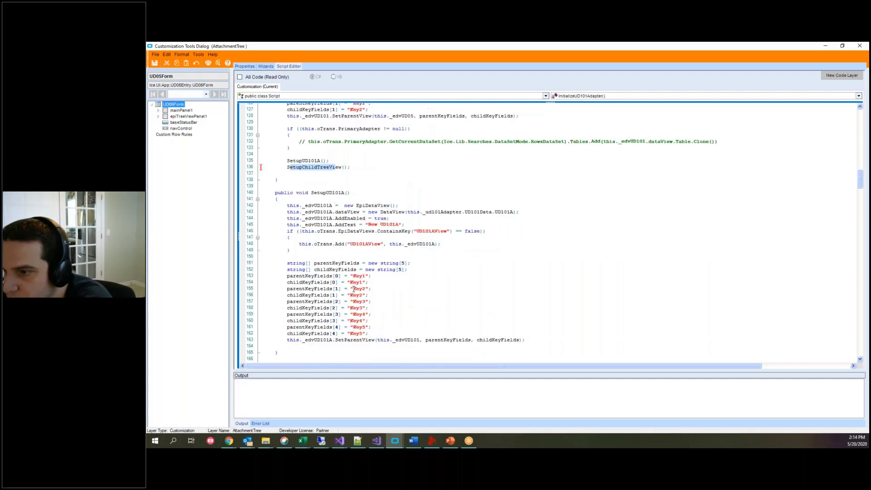
{"action": "scroll", "coordinate": [354, 289], "scroll_direction": "down", "scroll_amount": 10}
{"action": "left_click_drag", "start_coordinate": [262, 173], "coordinate": [324, 309]}
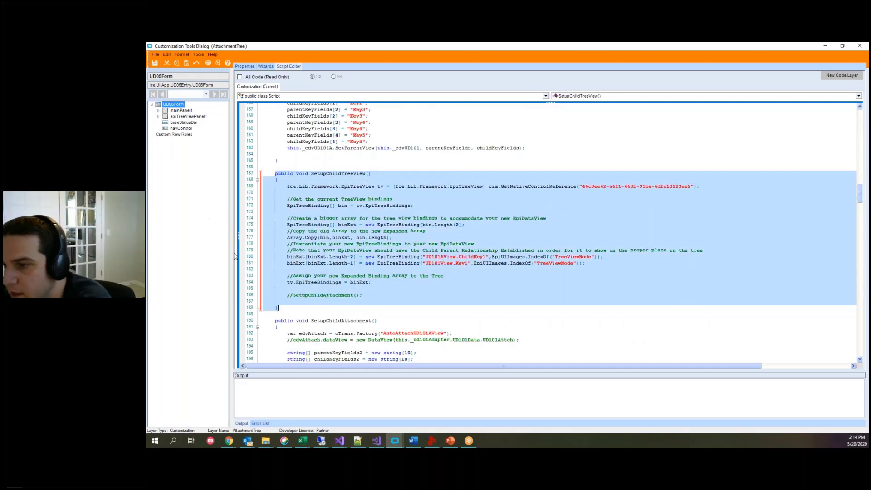
{"action": "left_click", "coordinate": [263, 301]}
{"action": "left_click", "coordinate": [354, 304]}
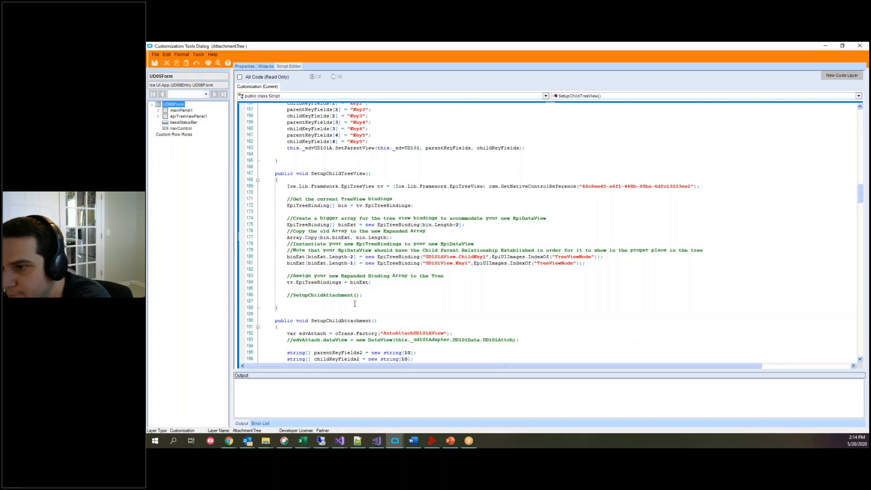
{"action": "scroll", "coordinate": [609, 257], "scroll_direction": "up", "scroll_amount": 5}
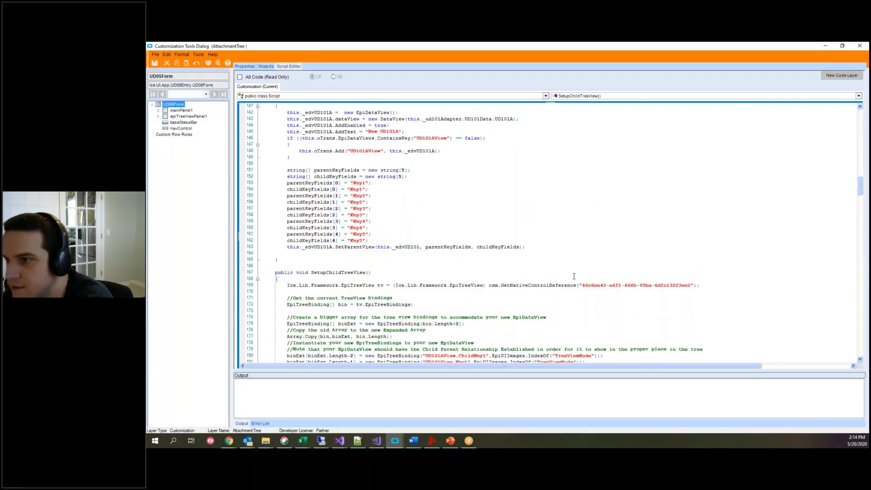
{"action": "scroll", "coordinate": [574, 276], "scroll_direction": "down", "scroll_amount": 8}
{"action": "scroll", "coordinate": [566, 296], "scroll_direction": "up", "scroll_amount": 4}
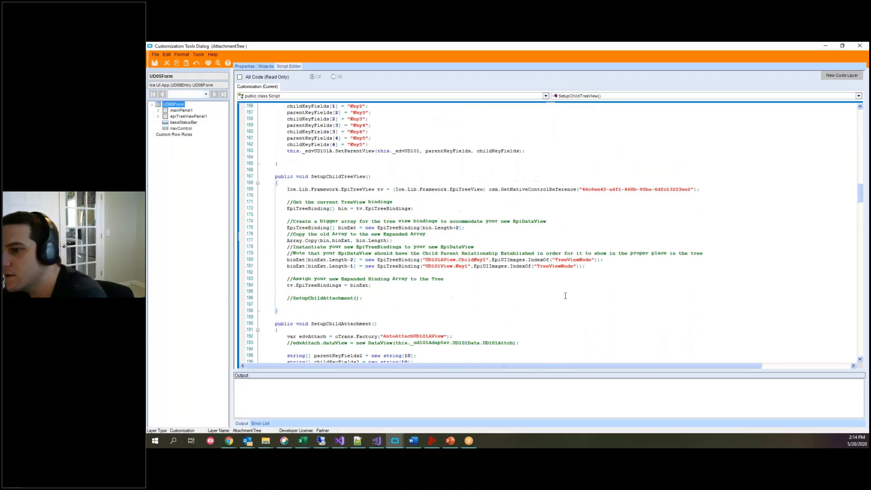
{"action": "scroll", "coordinate": [565, 296], "scroll_direction": "up", "scroll_amount": 2}
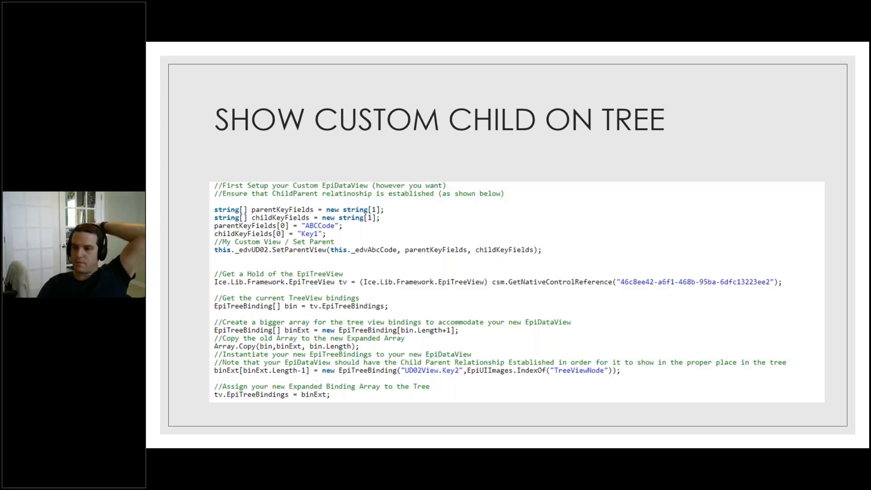
Step: Advance to the slide on child view attachments, switch back to Epicor, and uncomment the SetupChildAttachment() call in SetupChildTreeView
{"action": "key", "text": "Right"}
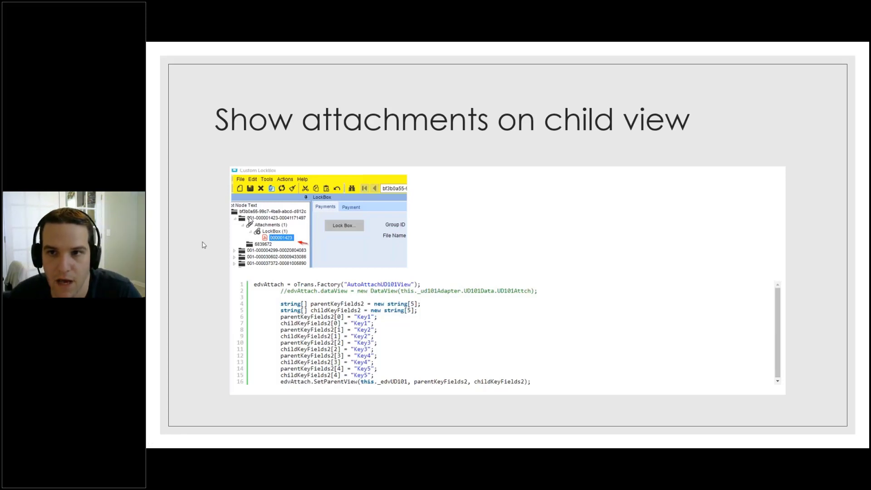
{"action": "key", "text": "alt+Tab"}
{"action": "left_click", "coordinate": [360, 255]}
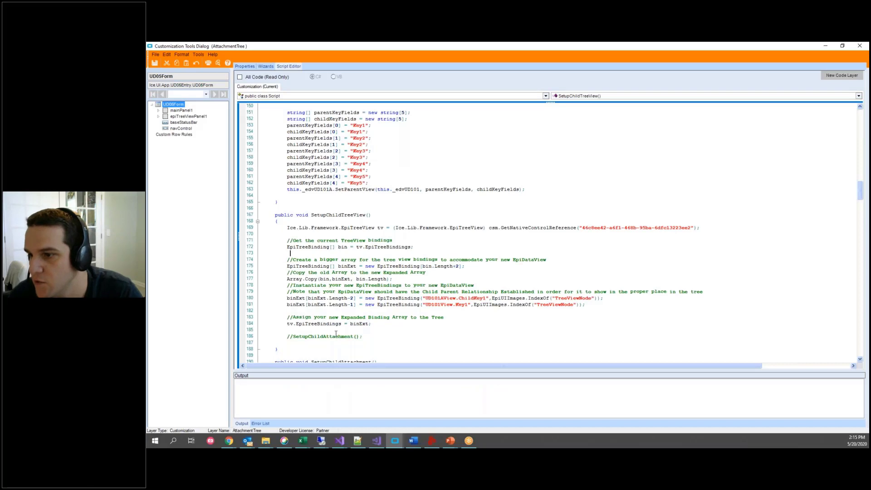
{"action": "left_click", "coordinate": [295, 337]}
{"action": "key", "text": "BackSpace"}
{"action": "key", "text": "BackSpace"}
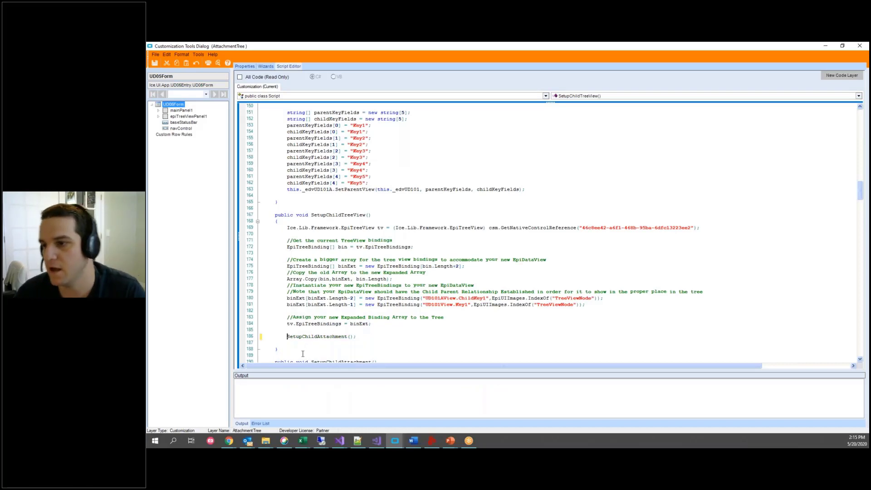
Step: Review the SetupChildAttachment method's parent and child key mappings, and compile the custom code
{"action": "scroll", "coordinate": [295, 350], "scroll_direction": "down", "scroll_amount": 4}
{"action": "left_click", "coordinate": [347, 261]}
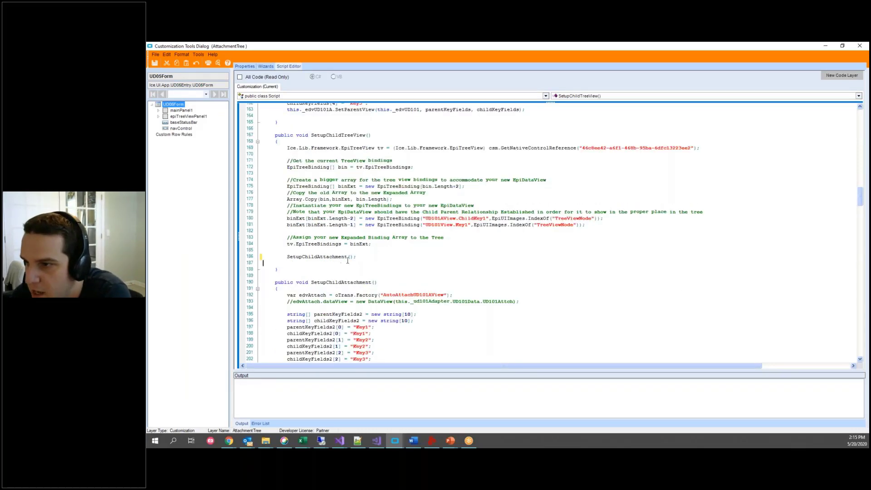
{"action": "scroll", "coordinate": [338, 270], "scroll_direction": "down", "scroll_amount": 7}
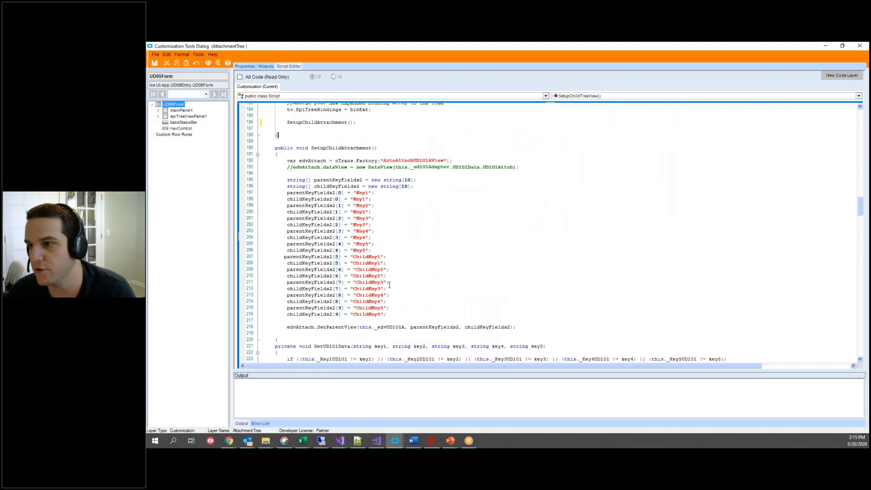
{"action": "scroll", "coordinate": [411, 273], "scroll_direction": "down", "scroll_amount": 1}
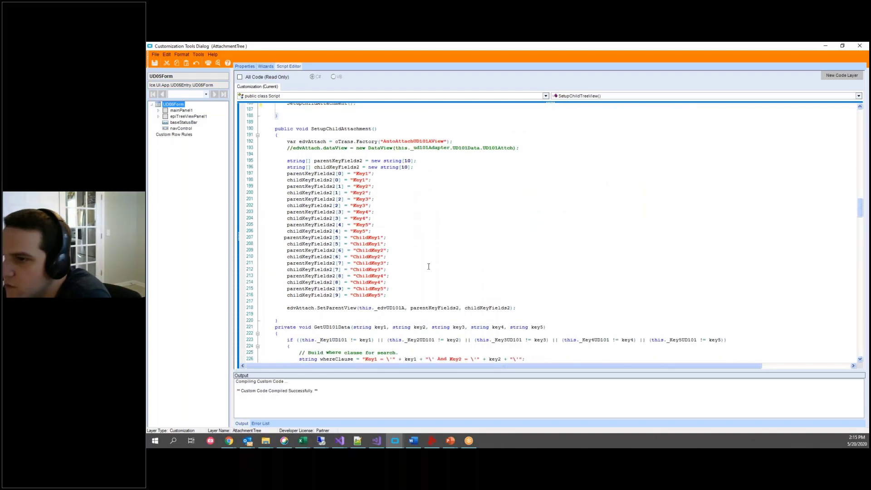
{"action": "scroll", "coordinate": [447, 257], "scroll_direction": "up", "scroll_amount": 1}
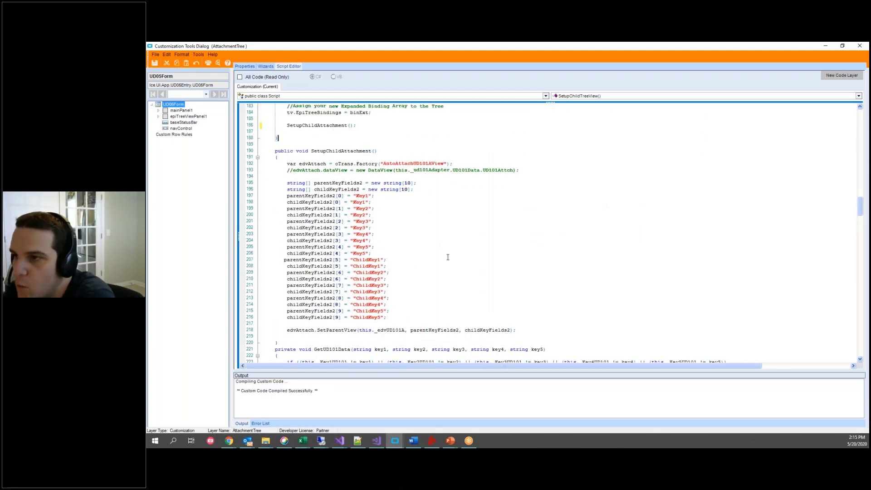
{"action": "left_click", "coordinate": [198, 55]}
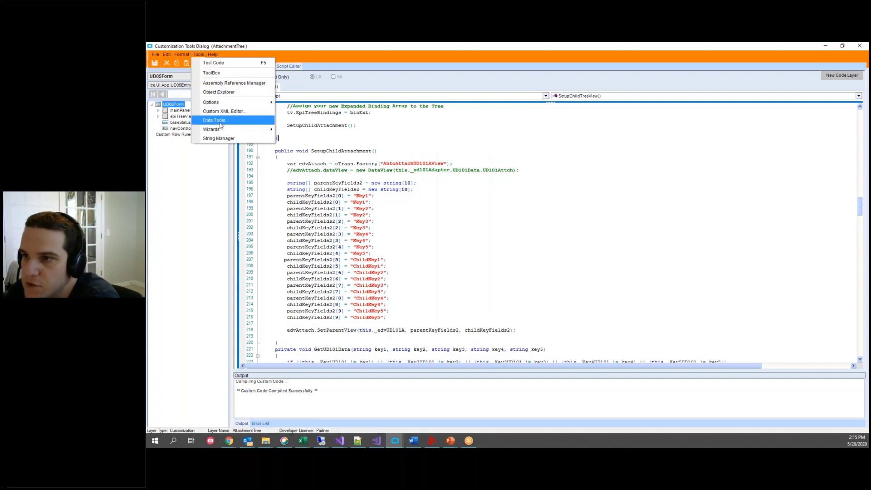
{"action": "mouse_move", "coordinate": [222, 133]}
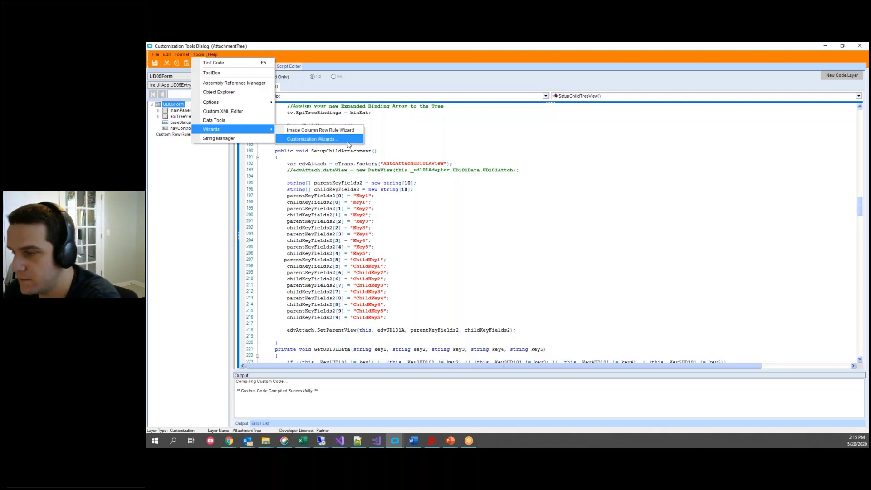
{"action": "left_click", "coordinate": [383, 163]}
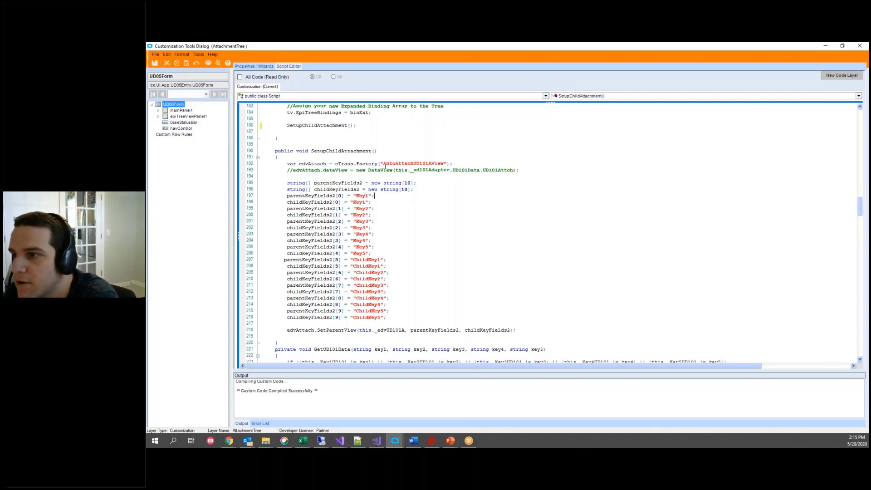
Step: Highlight the AutoAttachUD101AView name, and inspect the data views offered for the txtDesc field's EpiBinding property
{"action": "left_click_drag", "start_coordinate": [382, 163], "coordinate": [444, 165]}
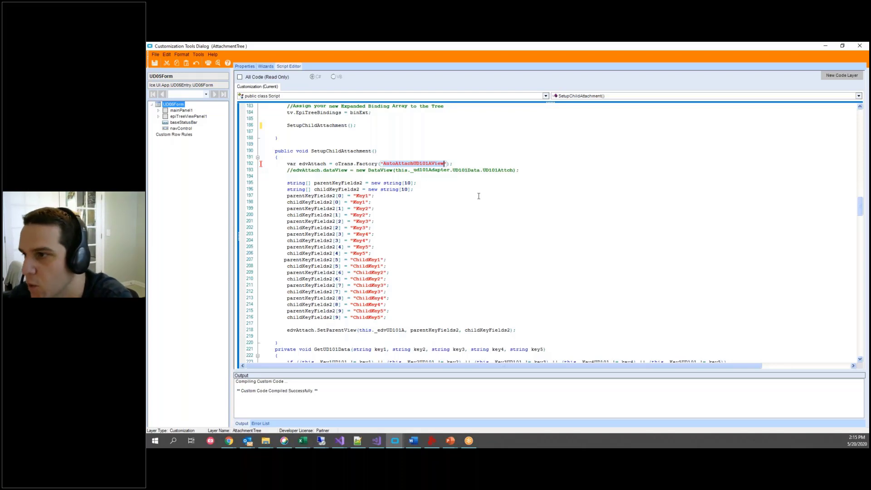
{"action": "double_click", "coordinate": [273, 49]}
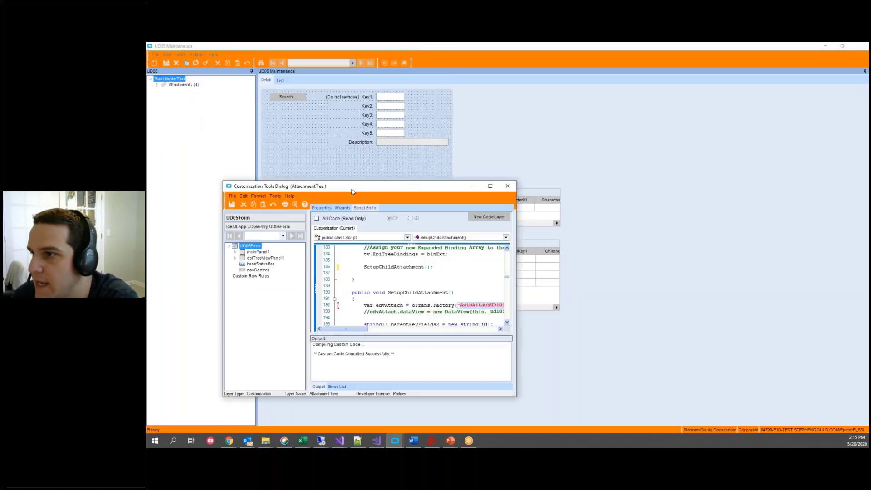
{"action": "left_click", "coordinate": [320, 207]}
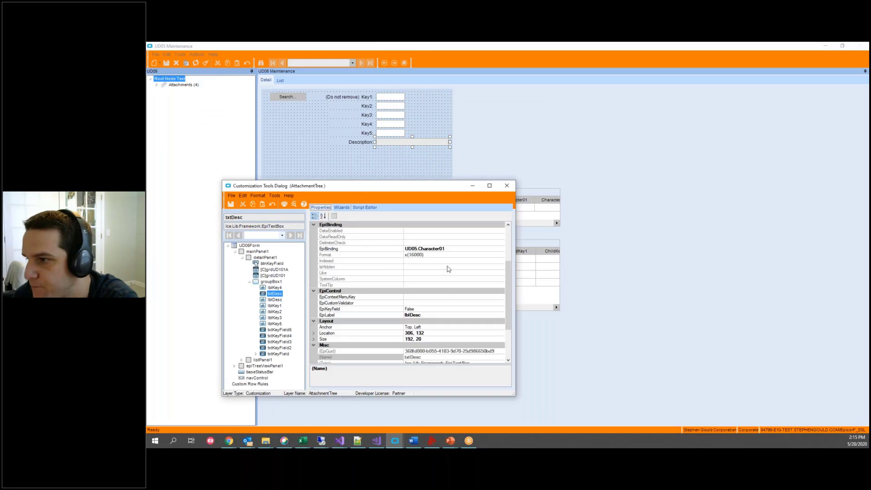
{"action": "left_click", "coordinate": [366, 249]}
{"action": "left_click", "coordinate": [502, 249]}
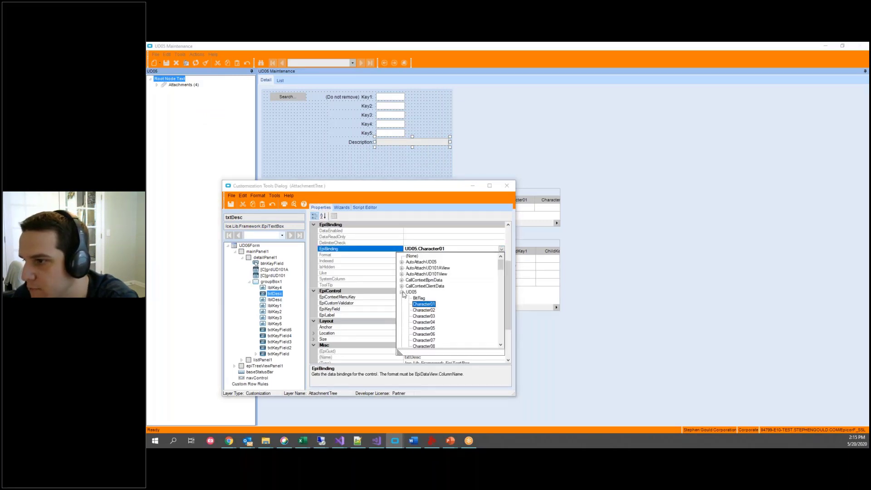
{"action": "left_click", "coordinate": [402, 292]}
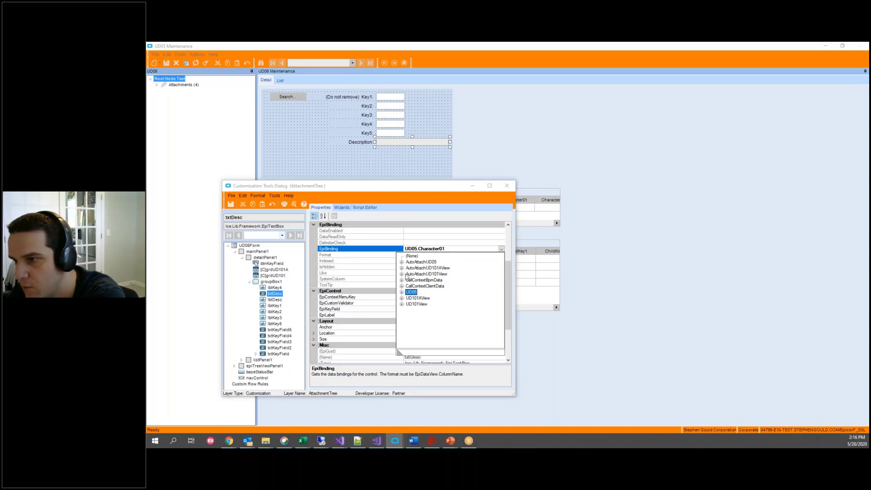
{"action": "left_click", "coordinate": [405, 208]}
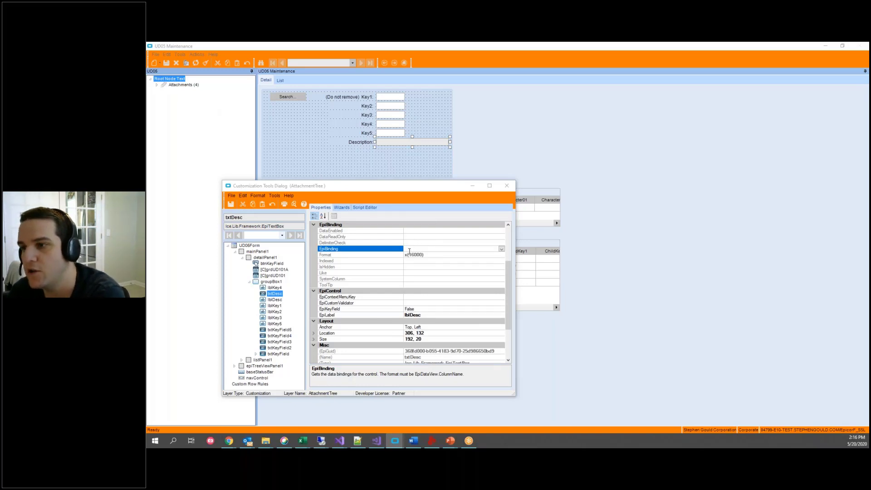
Step: Return to the enlarged script and highlight AutoAttachUD101AView and the SetParentView call in SetupChildAttachment
{"action": "left_click", "coordinate": [365, 207]}
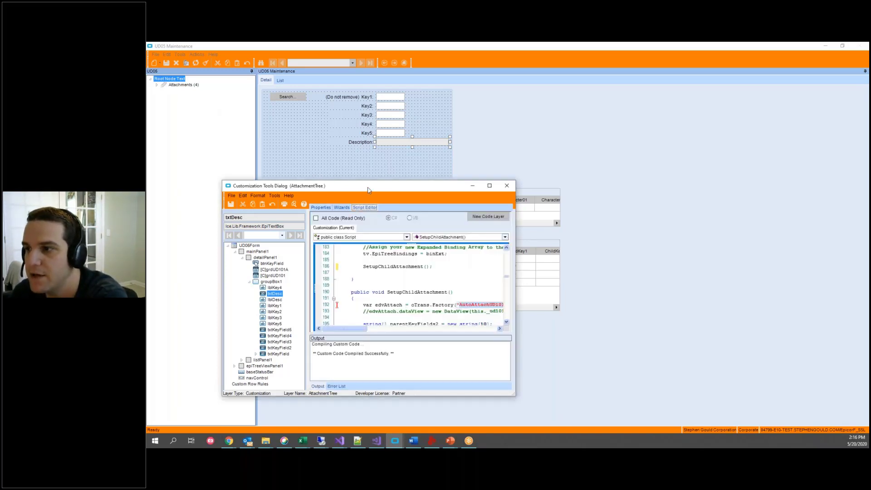
{"action": "double_click", "coordinate": [369, 190]}
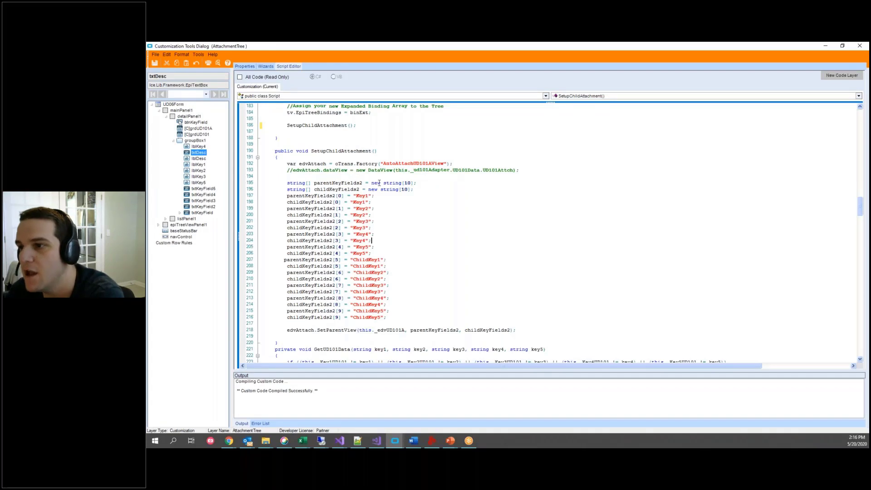
{"action": "left_click_drag", "start_coordinate": [381, 164], "coordinate": [445, 163]}
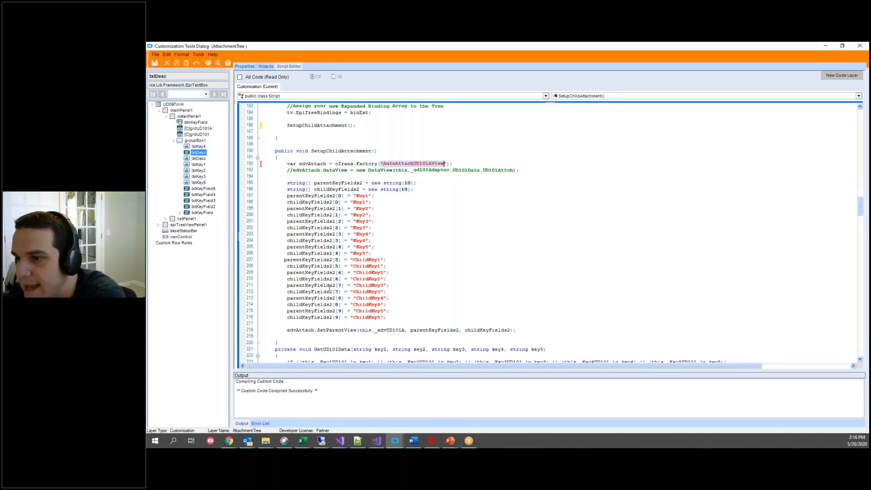
{"action": "left_click_drag", "start_coordinate": [314, 330], "coordinate": [357, 331]}
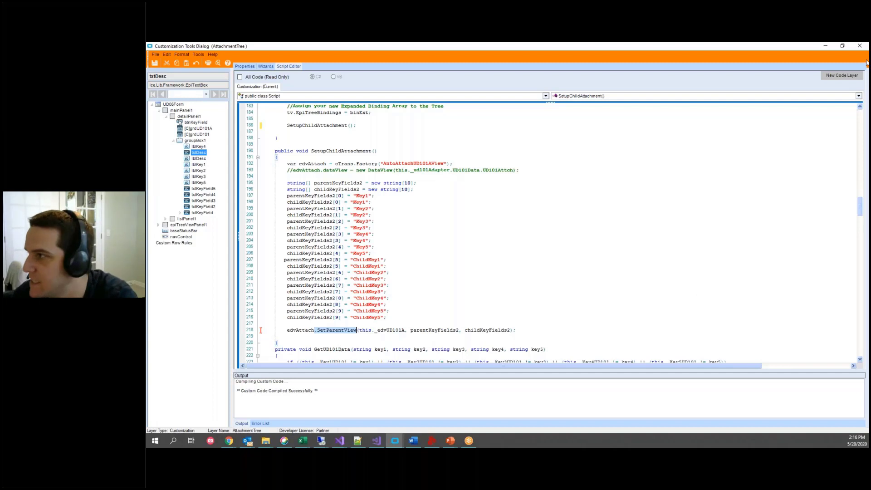
Step: Close the customization tools without saving the pending changes, and get back to a freshly opened UD05 Maintenance form
{"action": "left_click", "coordinate": [860, 46]}
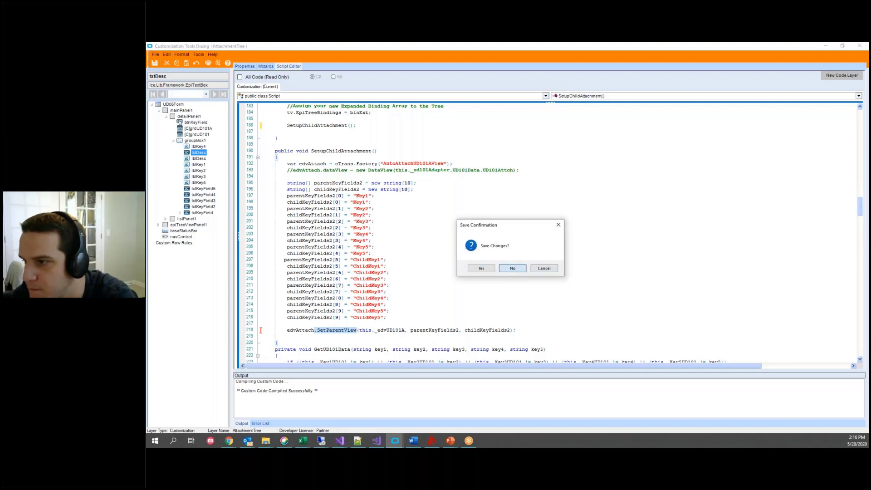
{"action": "left_click", "coordinate": [513, 268]}
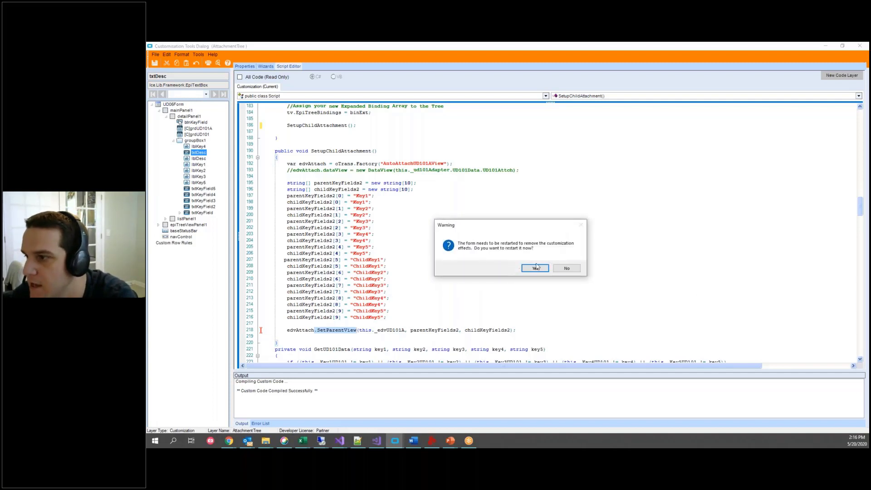
{"action": "left_click", "coordinate": [566, 268]}
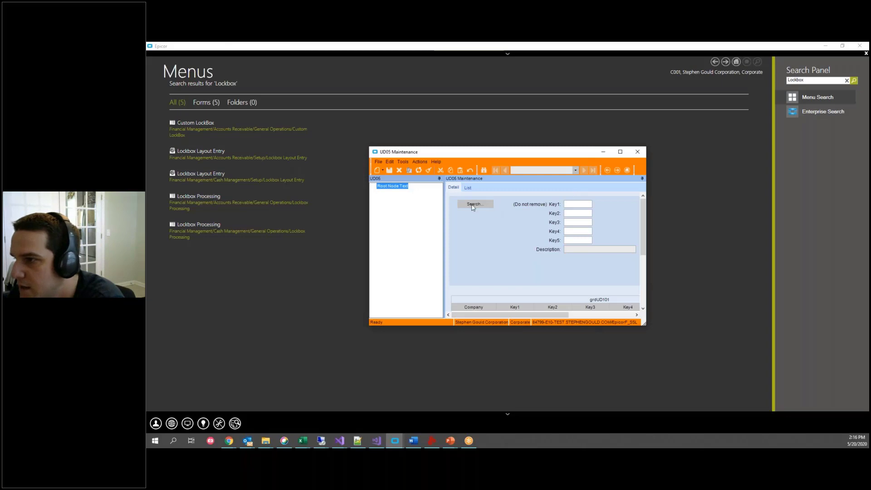
Step: Load a record into the maximized UD05 Maintenance form through its search and expand the root-level Attachments node in the tree
{"action": "left_click", "coordinate": [475, 204]}
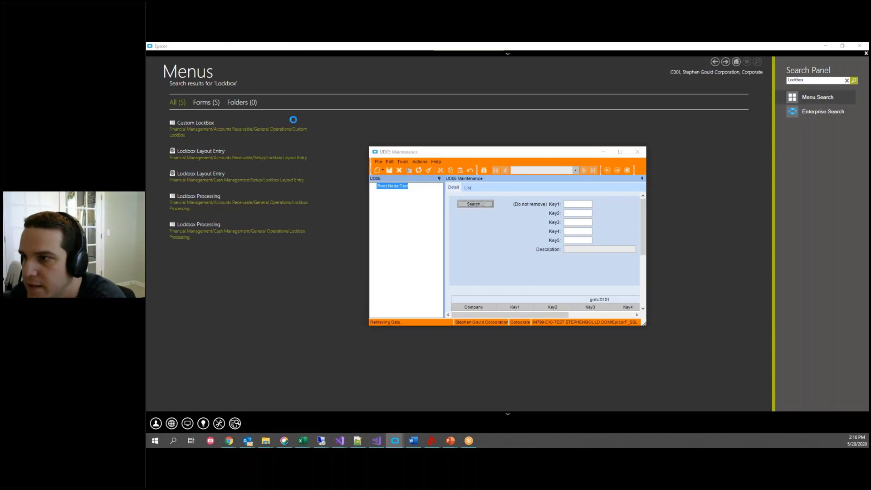
{"action": "left_click", "coordinate": [563, 79]}
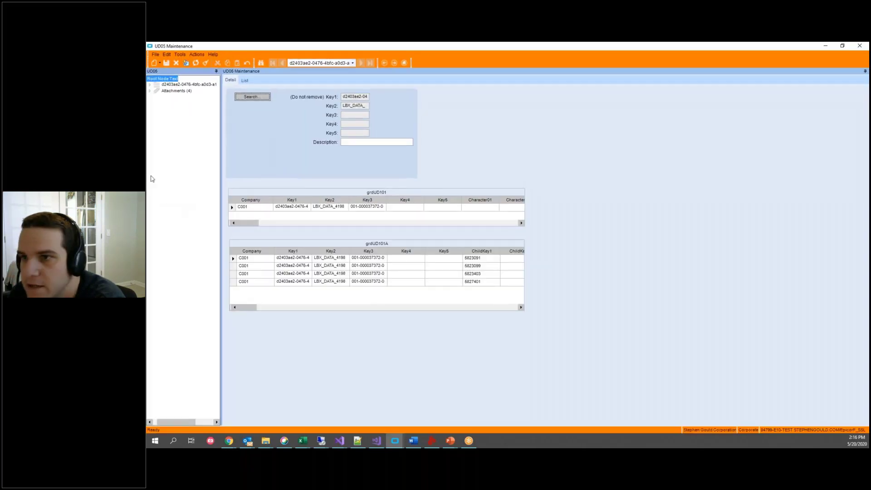
{"action": "double_click", "coordinate": [176, 91]}
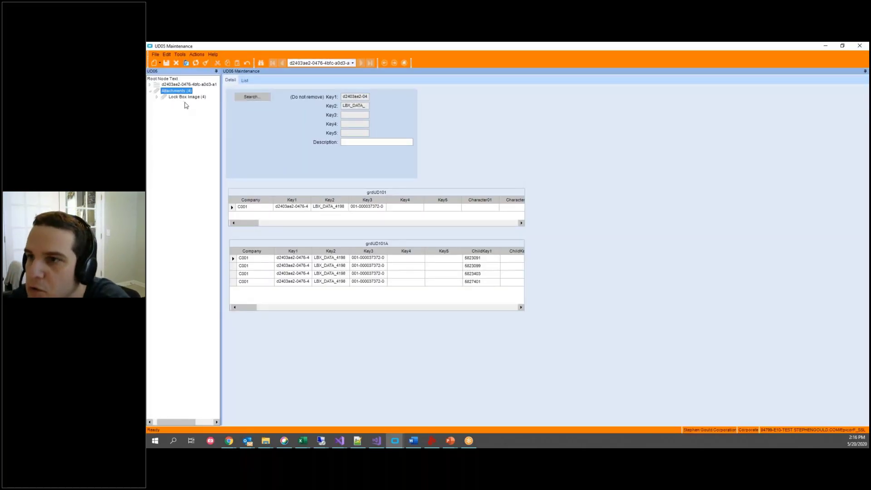
Step: Expand the UD05 record and its UD101 child in the tree, and step through the UD101A child records
{"action": "left_click", "coordinate": [150, 85]}
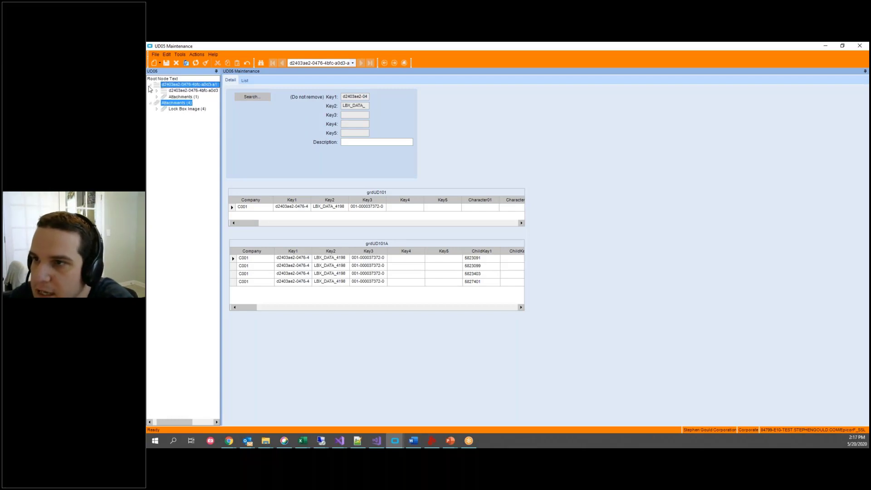
{"action": "left_click", "coordinate": [157, 90]}
{"action": "left_click", "coordinate": [172, 98]}
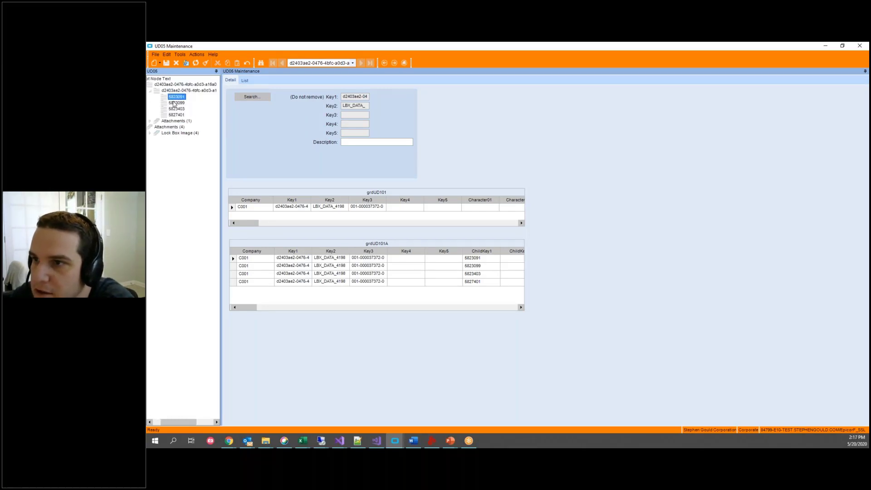
{"action": "left_click", "coordinate": [176, 103]}
{"action": "left_click", "coordinate": [176, 115]}
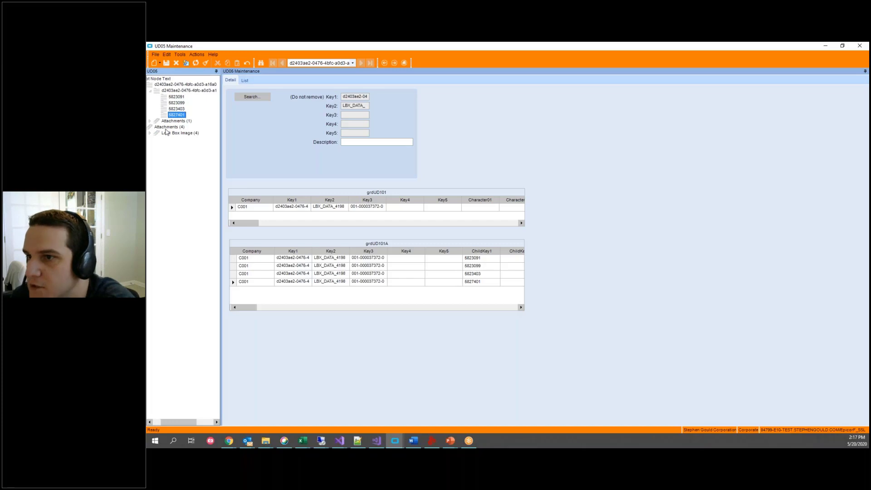
Step: Expand Lock Box Image under the root-level Attachments and compare its files with the UD101A child records
{"action": "left_click", "coordinate": [166, 127]}
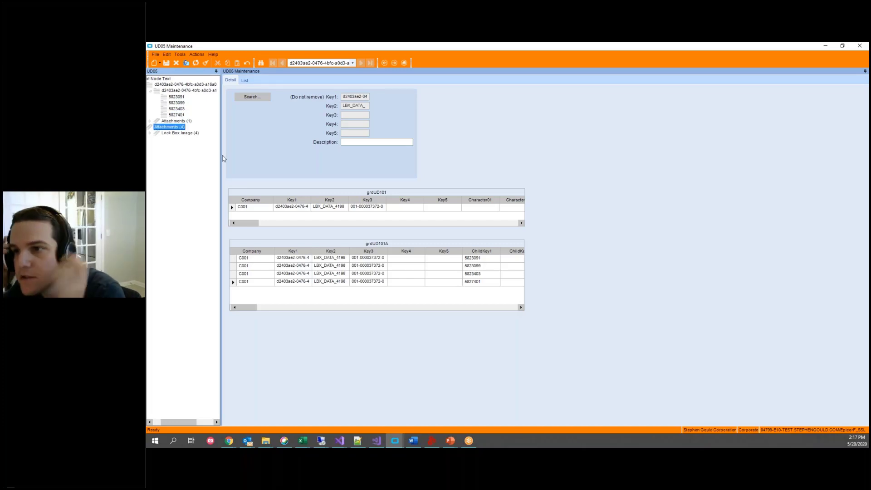
{"action": "left_click", "coordinate": [151, 134]}
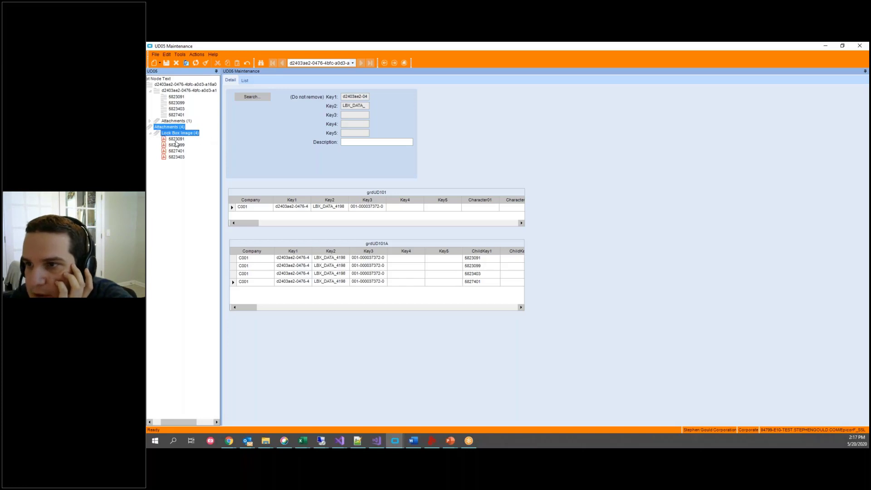
{"action": "left_click", "coordinate": [181, 97]}
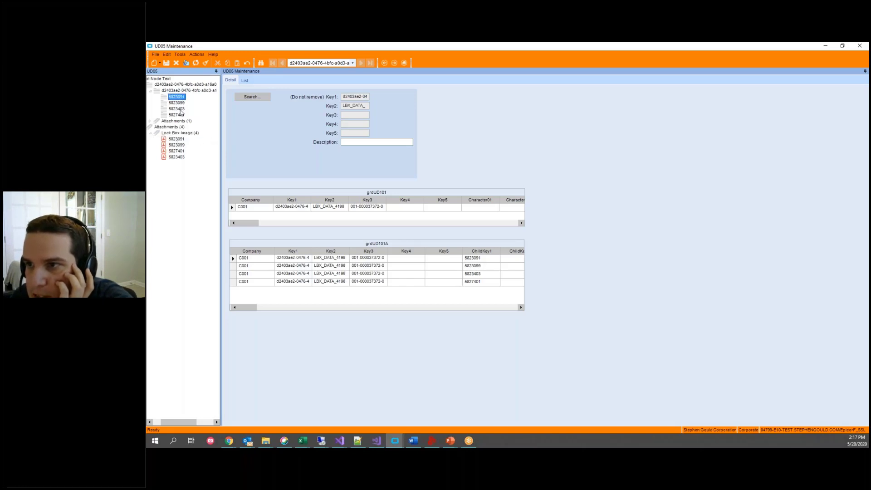
{"action": "left_click", "coordinate": [182, 103]}
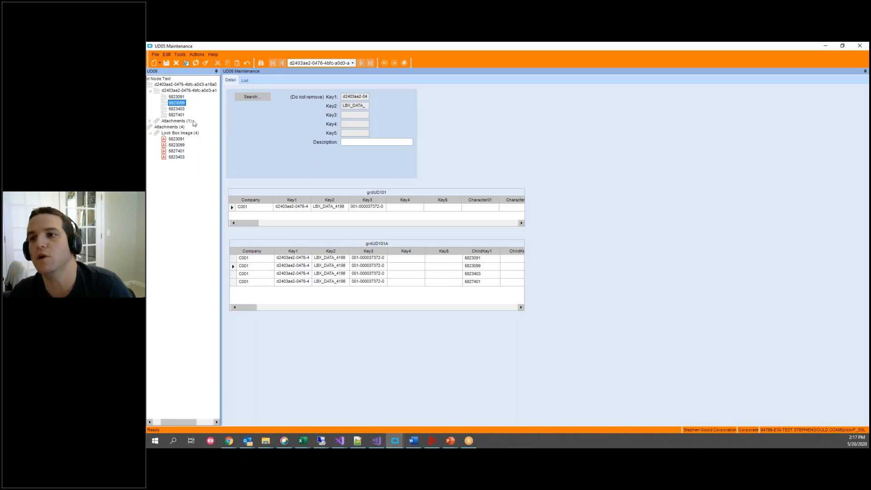
Step: Open the form's customization script and align the indentation of the parentKeyFields2[5] line in the SetupChildAttachment method
{"action": "left_click", "coordinate": [181, 55]}
{"action": "left_click", "coordinate": [189, 63]}
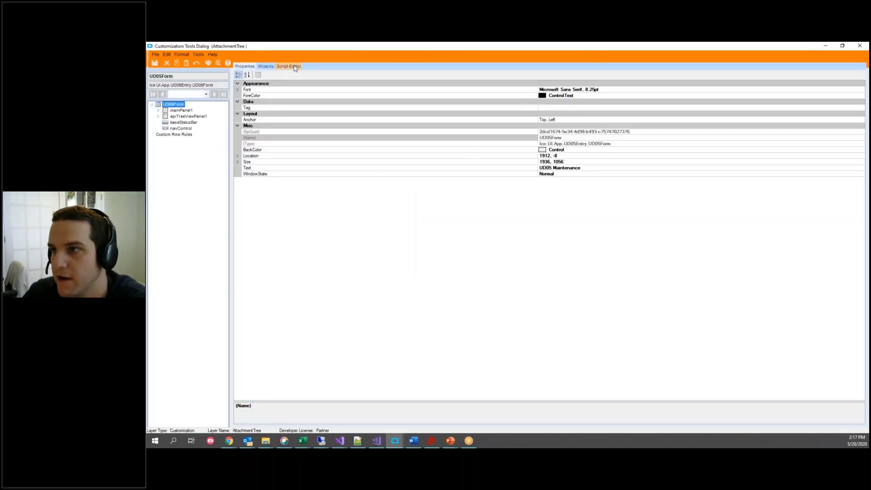
{"action": "left_click", "coordinate": [288, 67]}
{"action": "scroll", "coordinate": [326, 209], "scroll_direction": "down", "scroll_amount": 20}
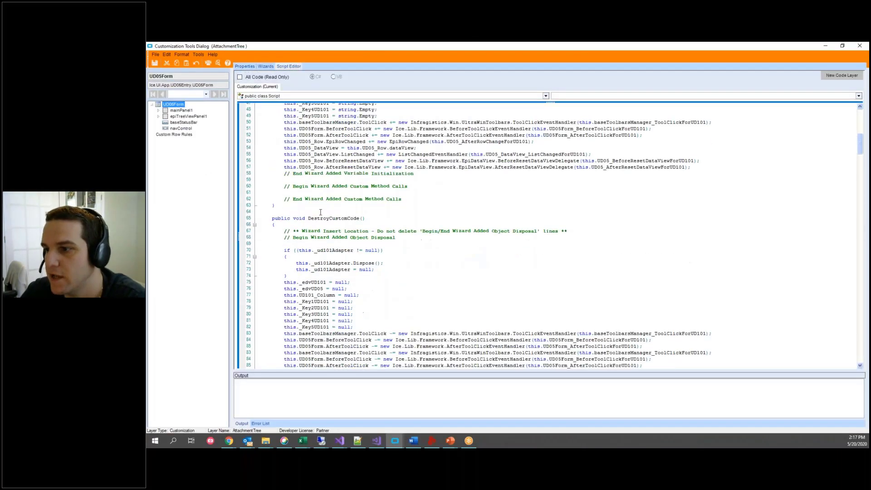
{"action": "scroll", "coordinate": [326, 225], "scroll_direction": "down", "scroll_amount": 12}
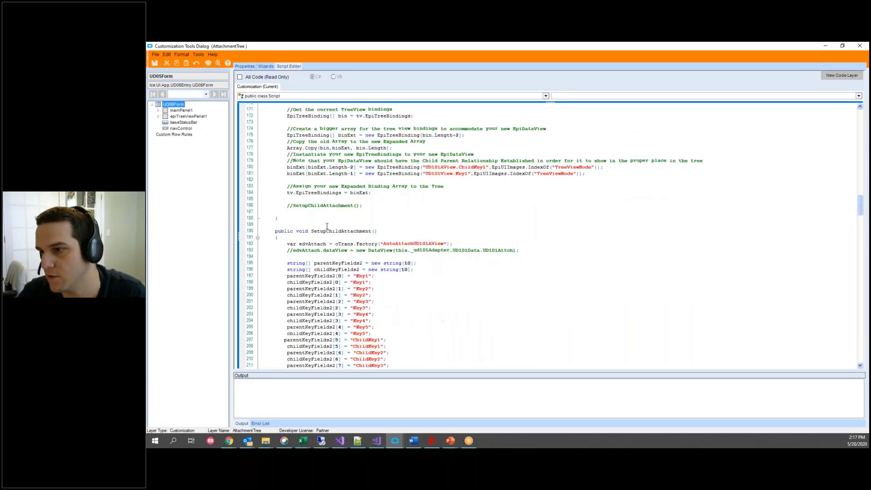
{"action": "scroll", "coordinate": [464, 200], "scroll_direction": "up", "scroll_amount": 3}
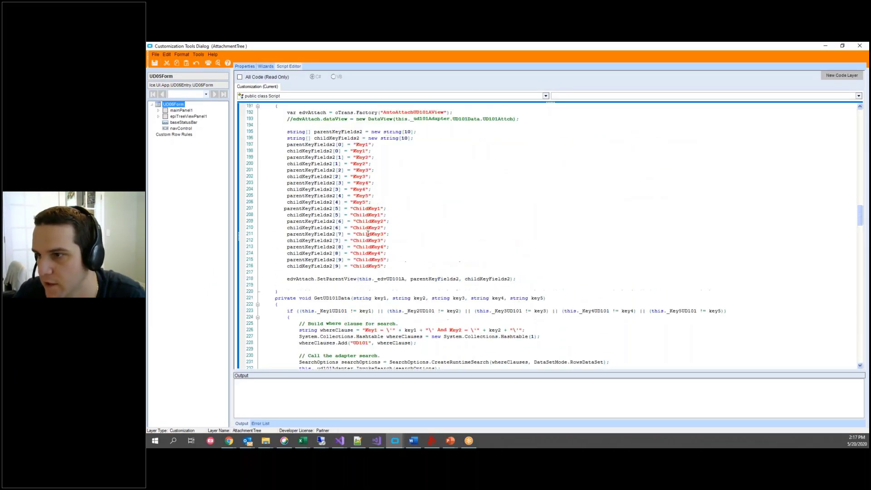
{"action": "left_click", "coordinate": [285, 208]}
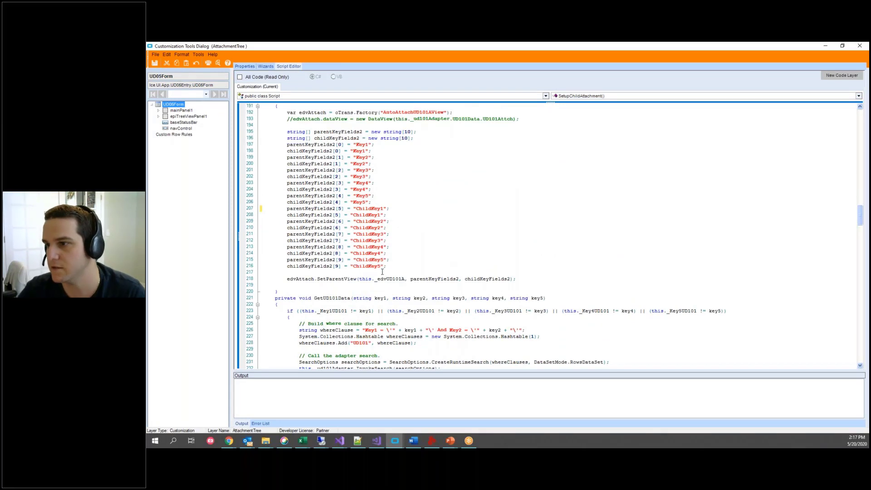
Step: Uncomment the SetupChildAttachment() call at the end of SetupChildTreeView and compile the custom code
{"action": "scroll", "coordinate": [383, 271], "scroll_direction": "up", "scroll_amount": 4}
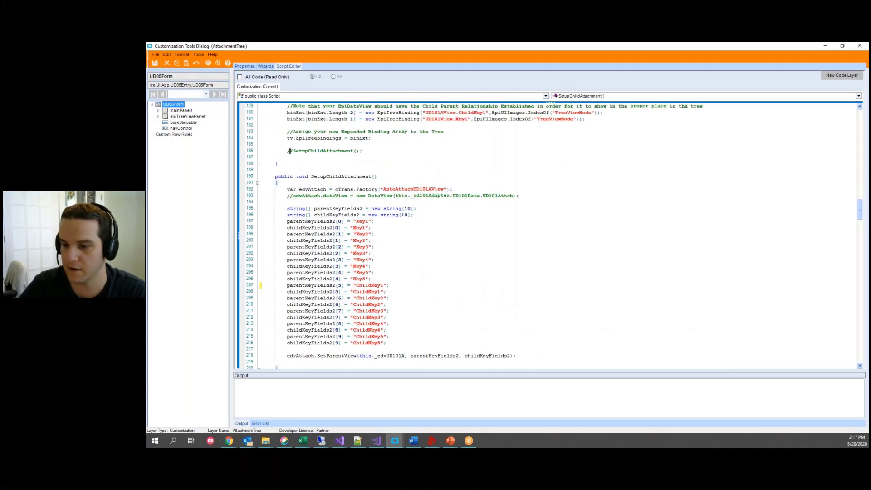
{"action": "left_click", "coordinate": [290, 151]}
{"action": "key", "text": "Delete"}
{"action": "key", "text": "Delete"}
{"action": "key", "text": "ctrl+s"}
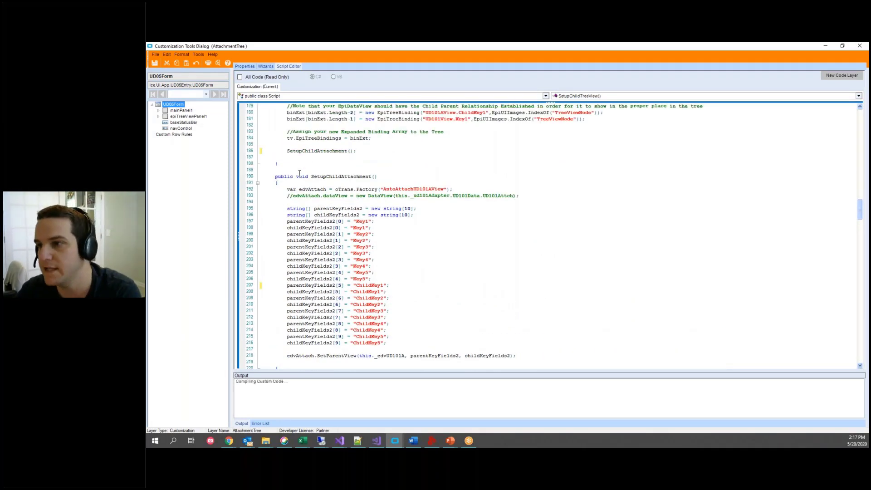
Step: Review SetupChildAttachment, highlighting the AutoAttachUD101AView name, the Key1 to ChildKey5 parent and child mappings, and the method name
{"action": "scroll", "coordinate": [364, 238], "scroll_direction": "down", "scroll_amount": 2}
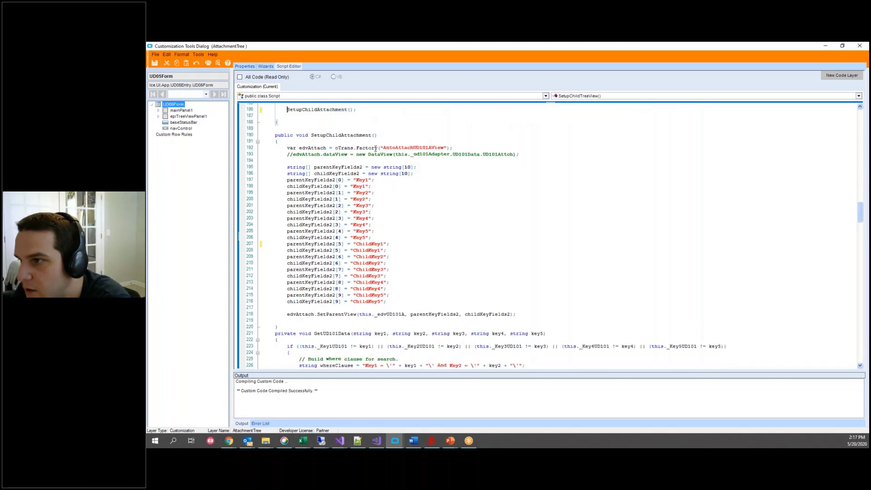
{"action": "left_click_drag", "start_coordinate": [386, 148], "coordinate": [411, 147]}
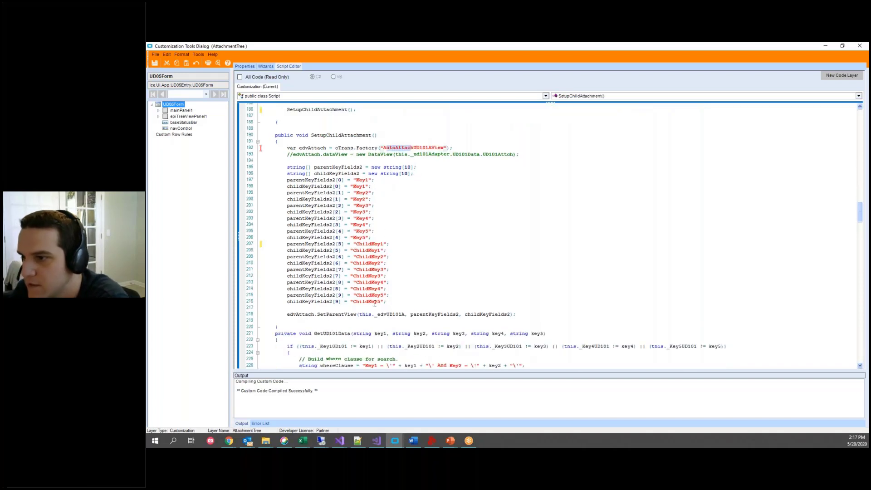
{"action": "left_click_drag", "start_coordinate": [386, 301], "coordinate": [269, 180]}
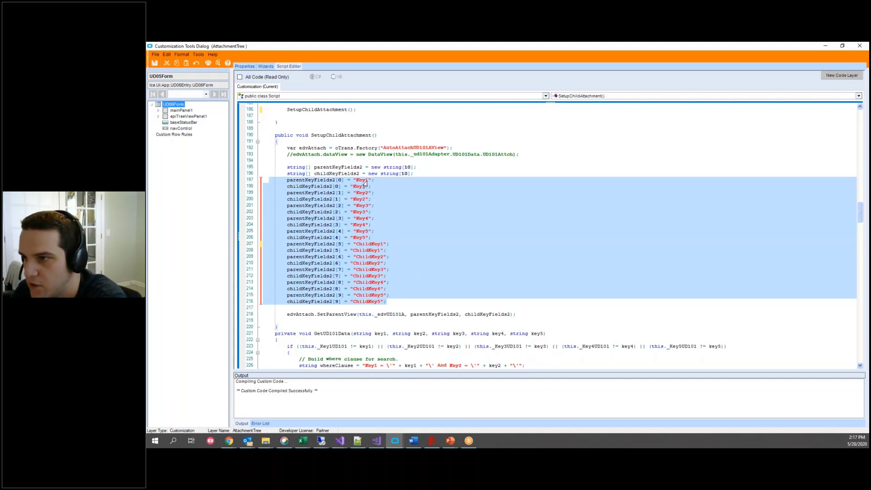
{"action": "left_click", "coordinate": [366, 183]}
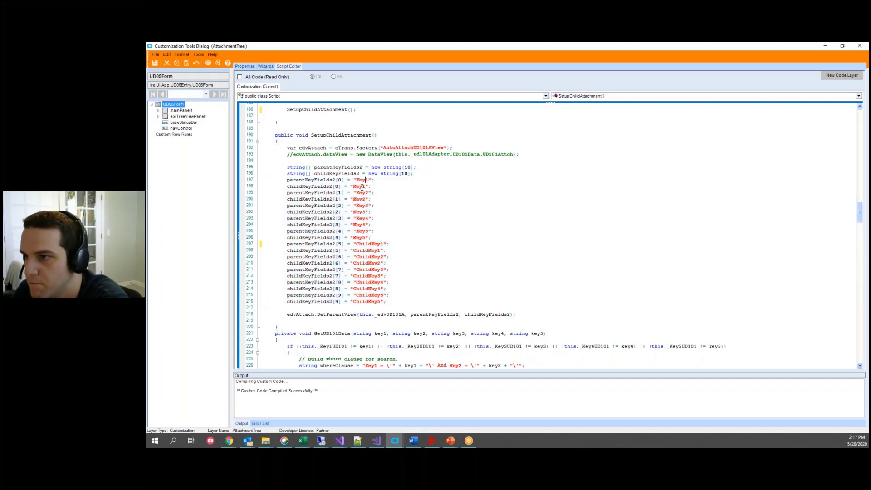
{"action": "left_click", "coordinate": [360, 212]}
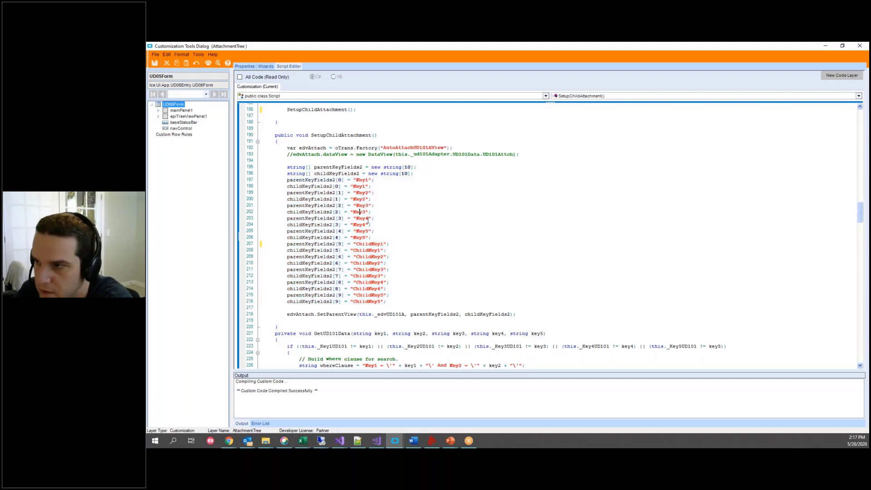
{"action": "left_click", "coordinate": [381, 301]}
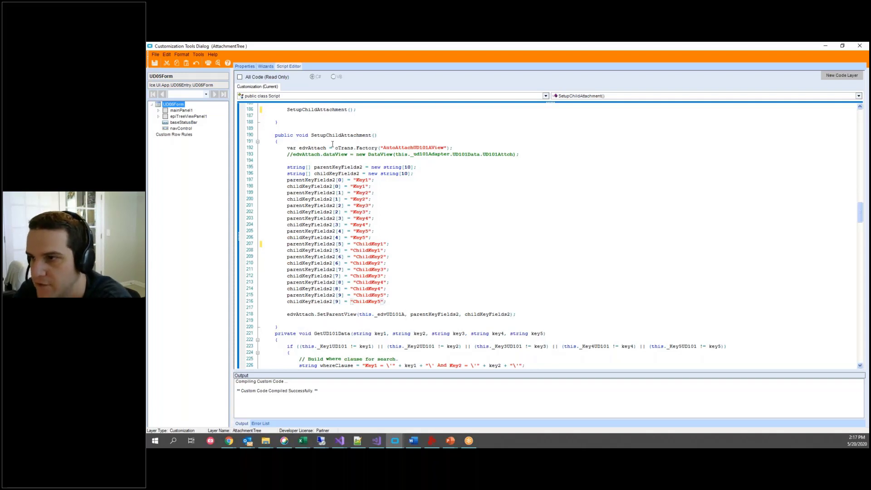
{"action": "double_click", "coordinate": [316, 135]}
Step: Save the customization with an empty comment, close it with its form, and reopen Custom LockBox from the Epicor menu search results
{"action": "left_click", "coordinate": [154, 63]}
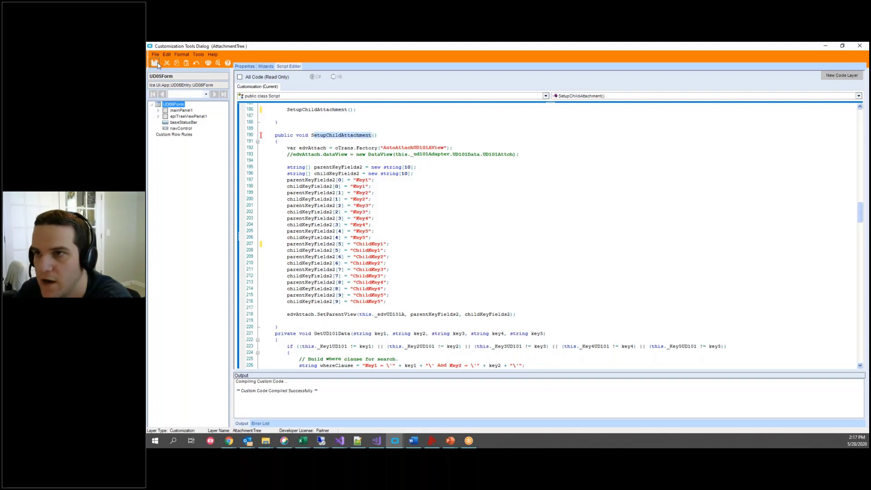
{"action": "left_click", "coordinate": [269, 280]}
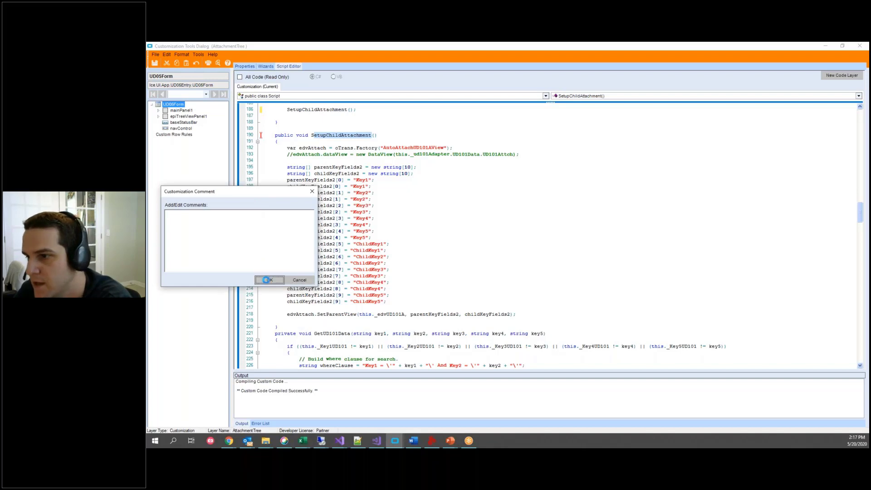
{"action": "left_click", "coordinate": [860, 46]}
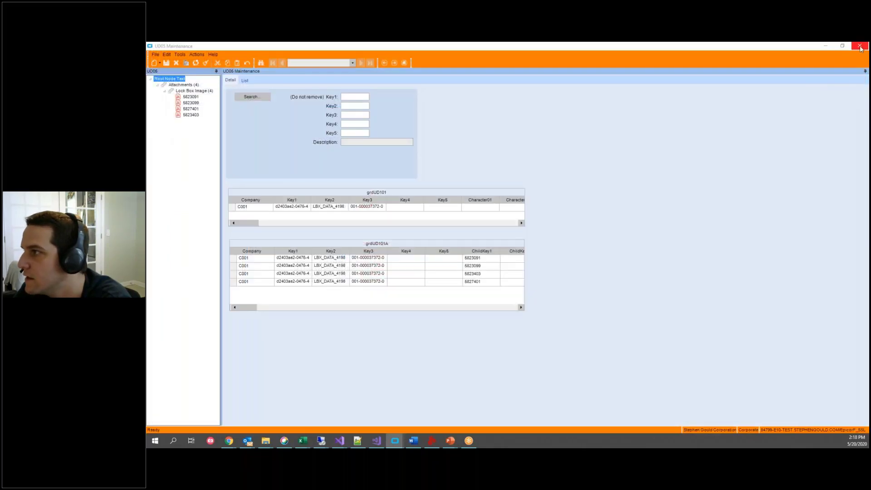
{"action": "left_click", "coordinate": [860, 46]}
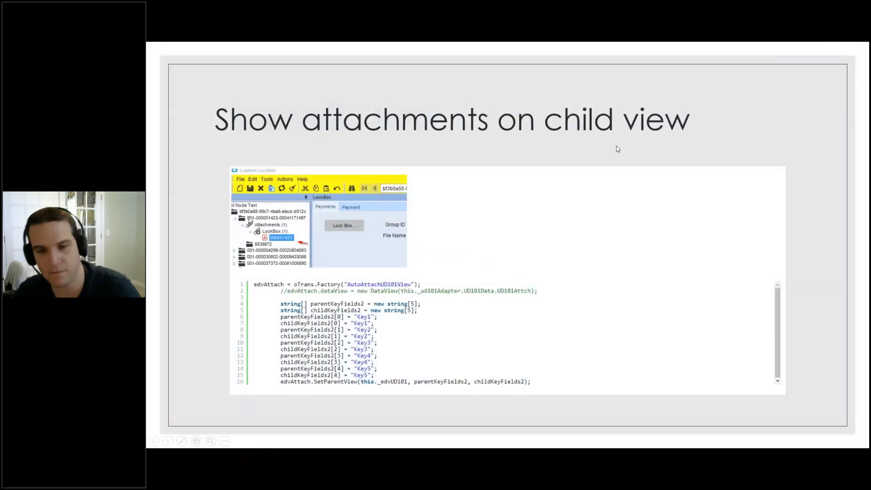
{"action": "key", "text": "alt+Tab"}
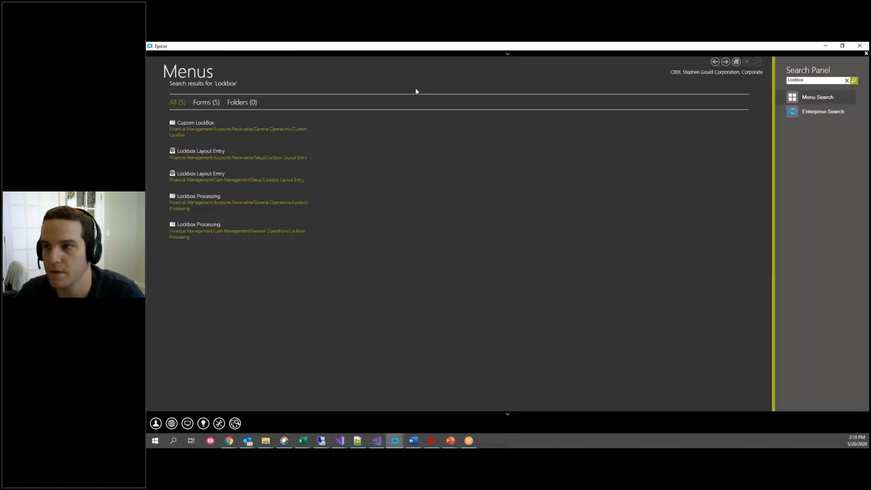
{"action": "left_click", "coordinate": [196, 123]}
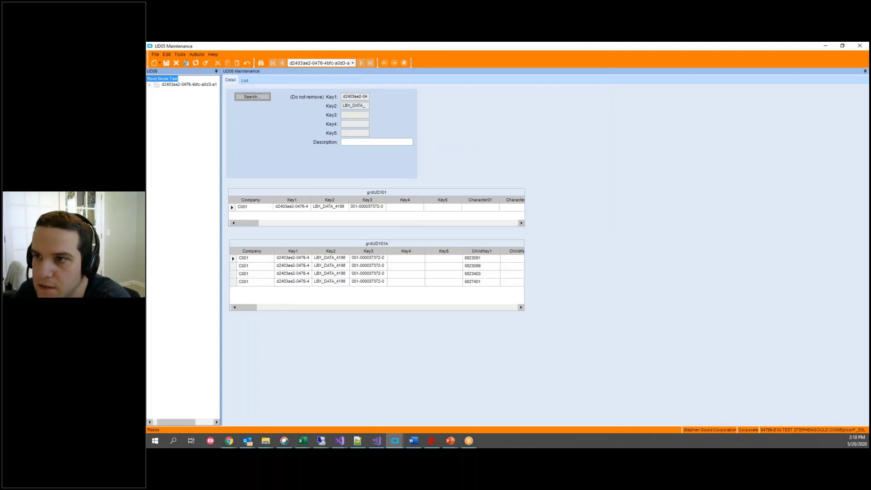
Step: Expand the loaded UD05 record, its UD101 child and the UD101A child records in the tree
{"action": "left_click", "coordinate": [151, 84]}
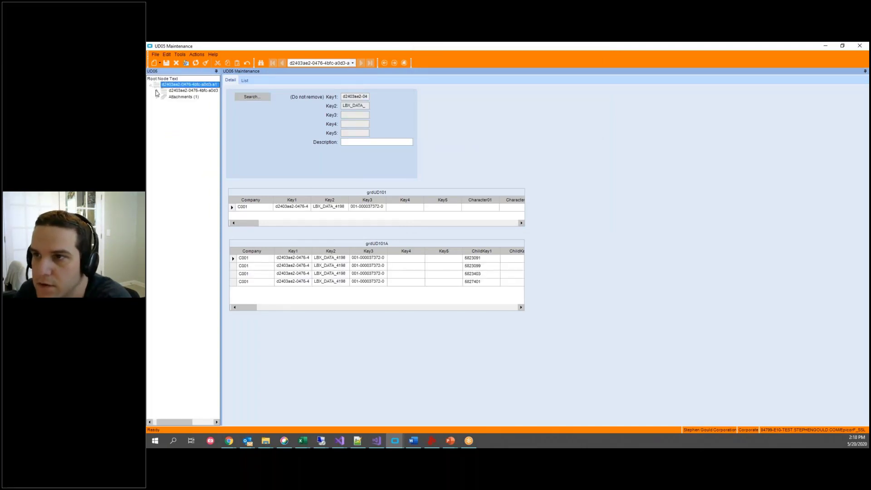
{"action": "left_click", "coordinate": [157, 92]}
{"action": "left_click", "coordinate": [157, 109]}
{"action": "left_click", "coordinate": [157, 121]}
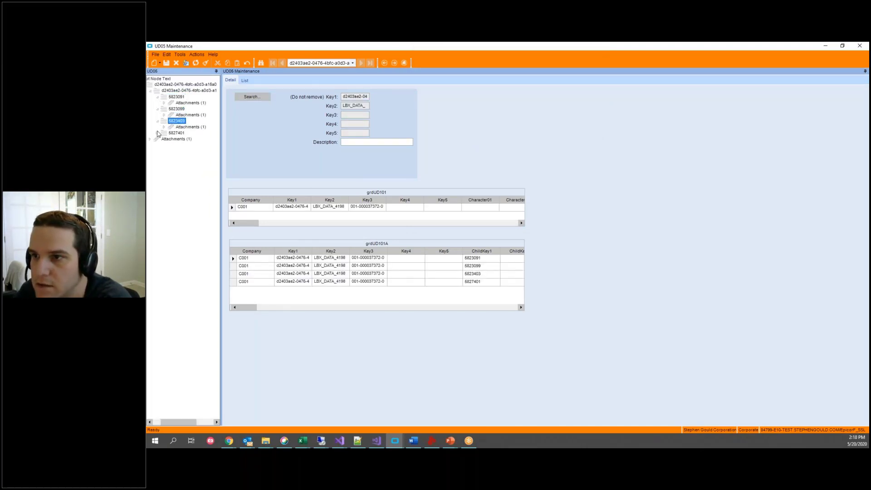
{"action": "left_click", "coordinate": [158, 133]}
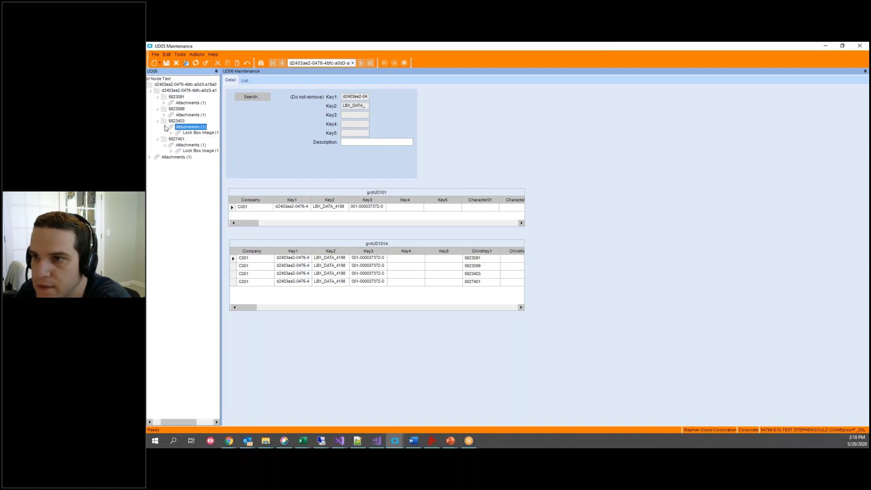
Step: Expand the third UD101A record's Attachments and Lock Box Image nodes, widen the tree pane, and select the attached file
{"action": "left_click", "coordinate": [165, 128]}
{"action": "left_click", "coordinate": [172, 135]}
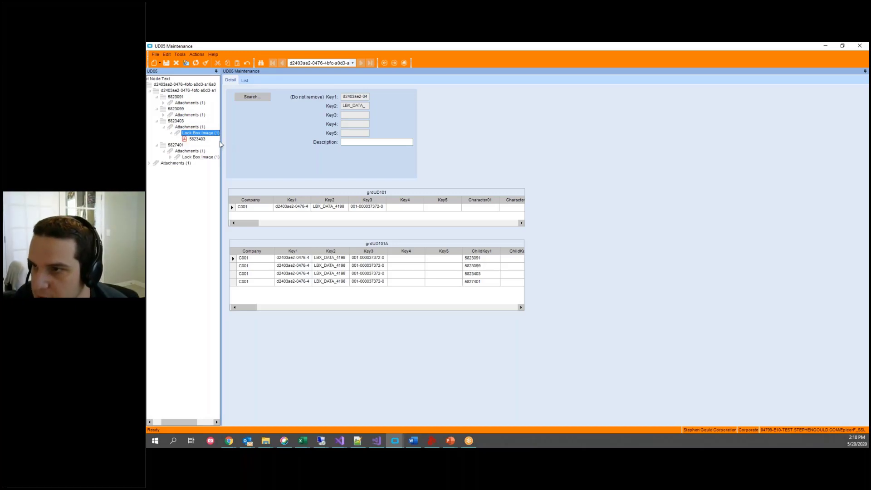
{"action": "left_click_drag", "start_coordinate": [221, 144], "coordinate": [233, 145]}
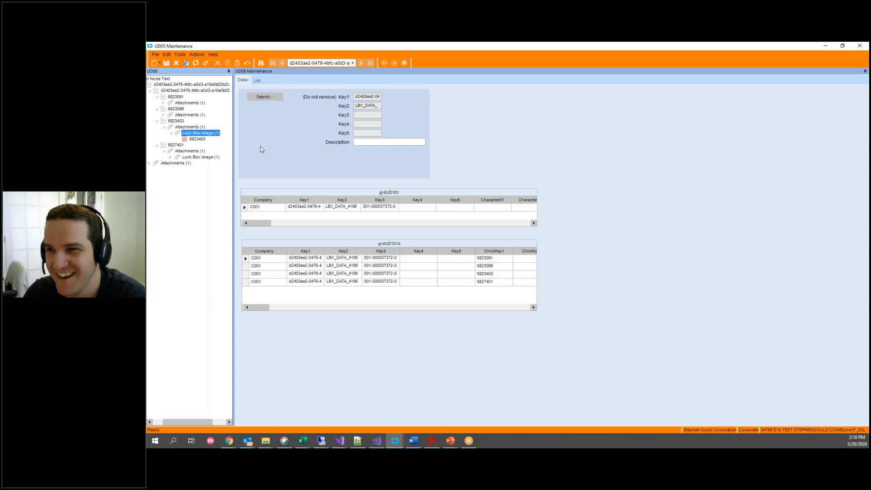
{"action": "left_click", "coordinate": [193, 139]}
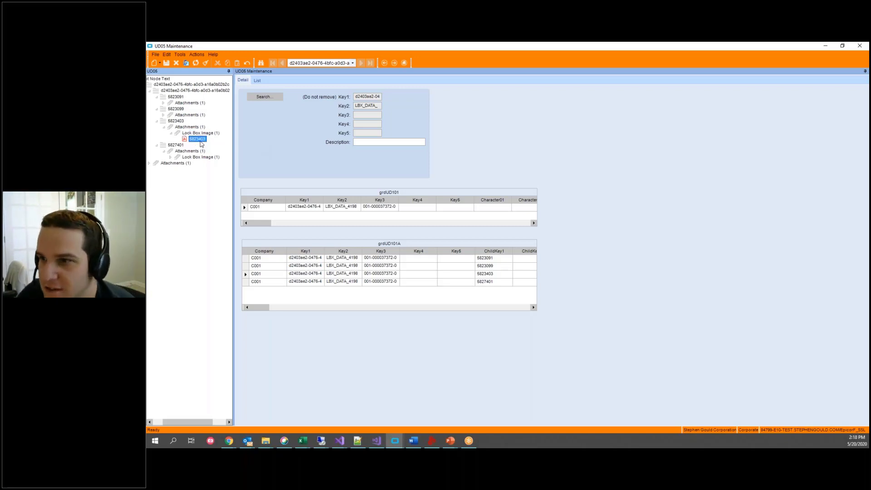
Step: Open the PDF attached to the third UD101A record, close it, and select its parent record in the tree
{"action": "double_click", "coordinate": [198, 139]}
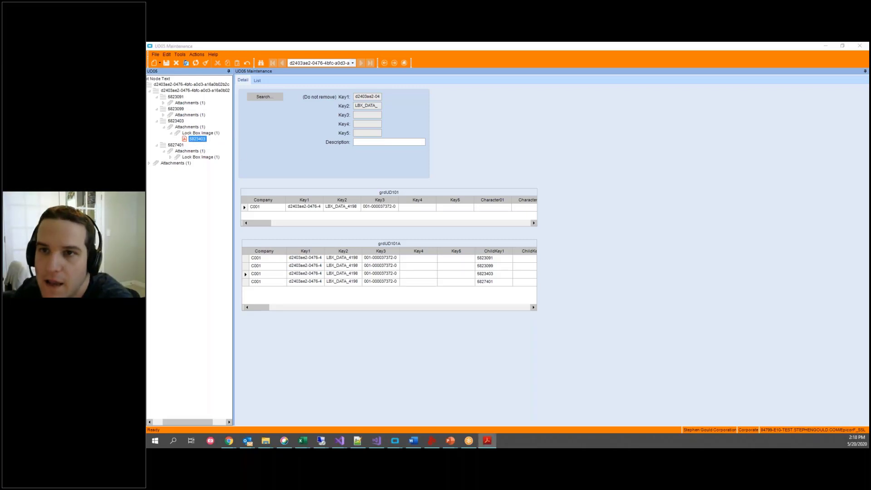
{"action": "left_click", "coordinate": [640, 112]}
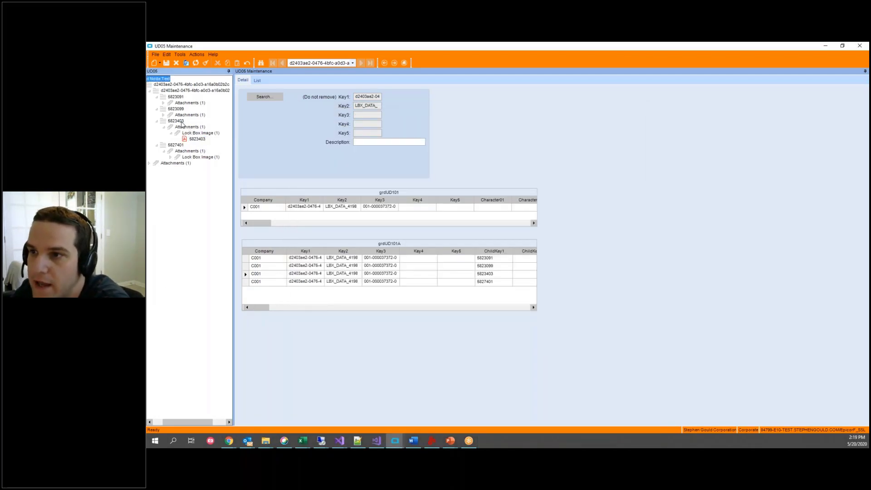
{"action": "left_click", "coordinate": [182, 122]}
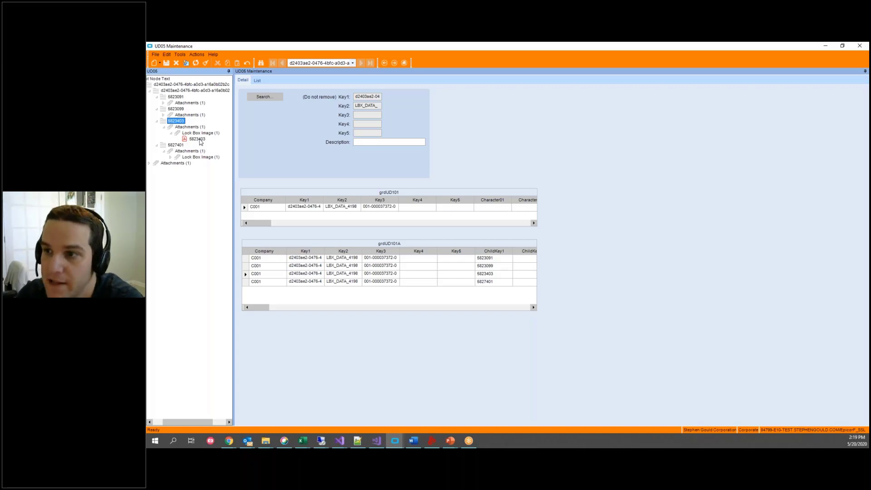
Step: Expand the fourth UD101A record's Lock Box Image node, and select the third and fourth records' attached files and parent records in turn
{"action": "left_click", "coordinate": [171, 158]}
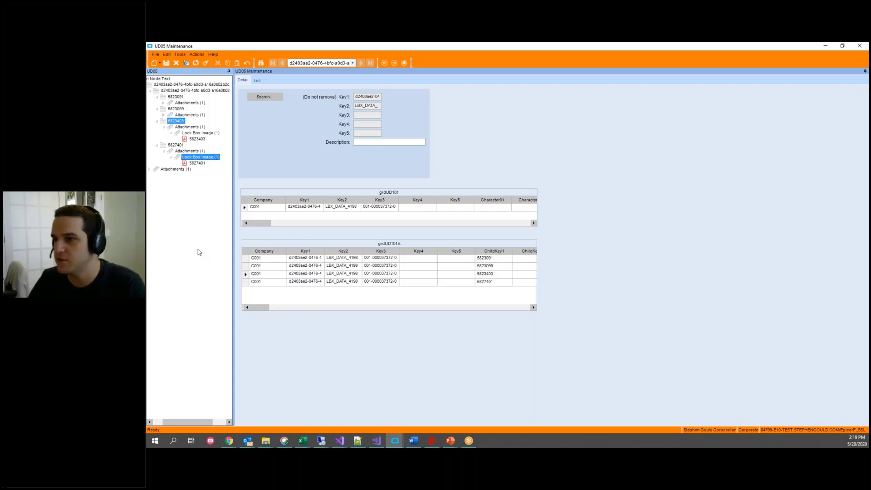
{"action": "left_click", "coordinate": [197, 164]}
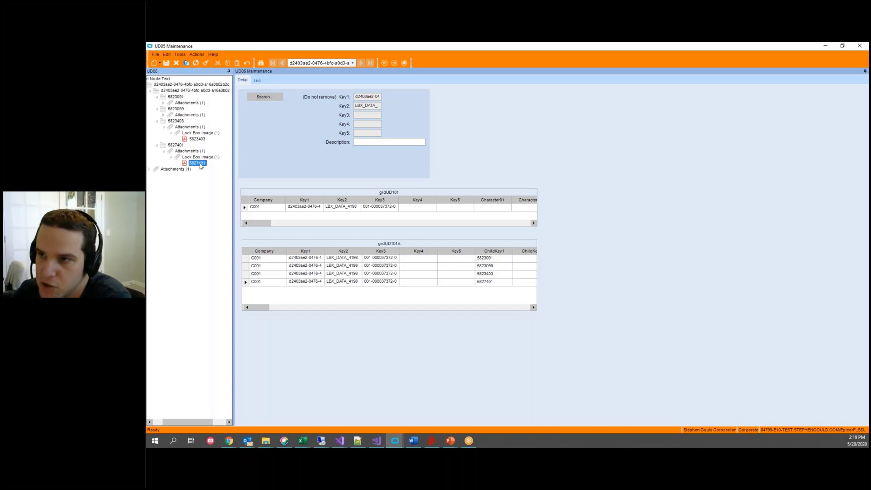
{"action": "left_click", "coordinate": [198, 140]}
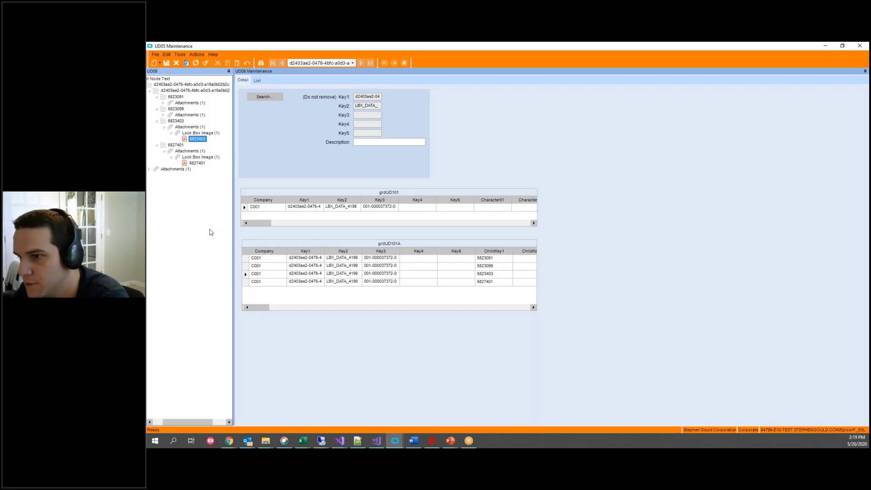
{"action": "left_click", "coordinate": [180, 123]}
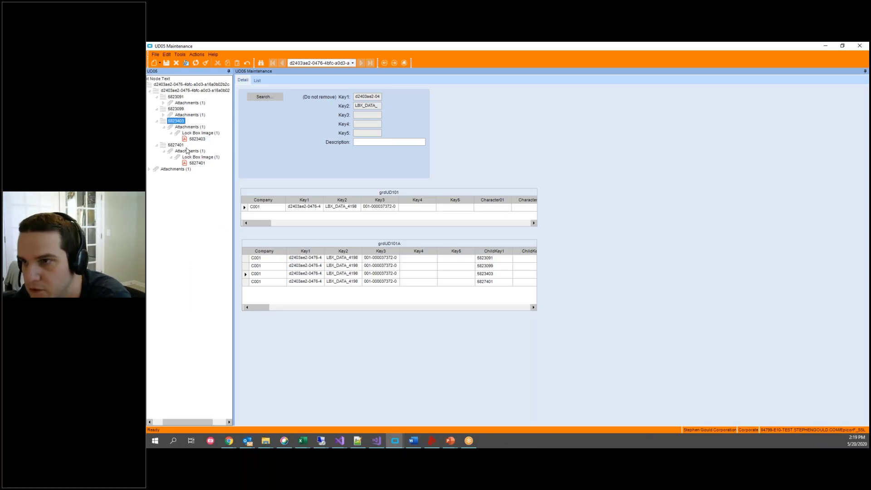
{"action": "left_click", "coordinate": [181, 145]}
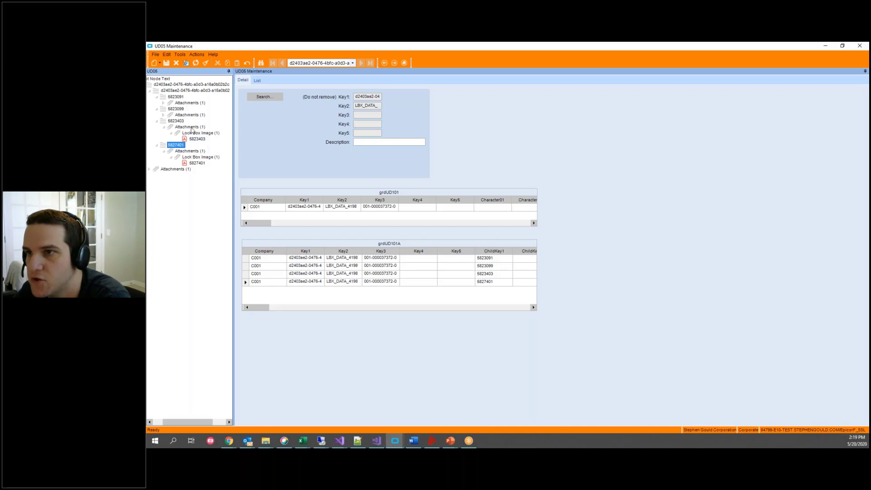
Step: Open the attachments list for the fourth UD101A record, select its attachment row, and return to the UD05 Maintenance details
{"action": "left_click", "coordinate": [186, 63]}
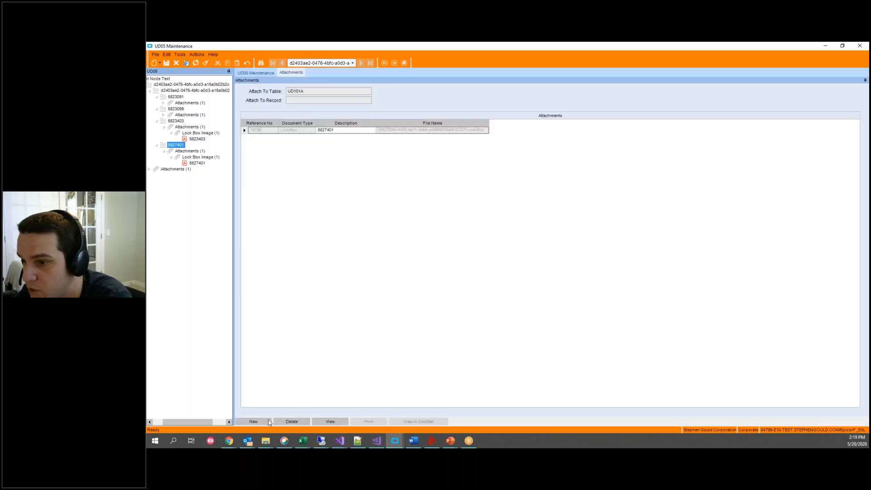
{"action": "left_click", "coordinate": [246, 131]}
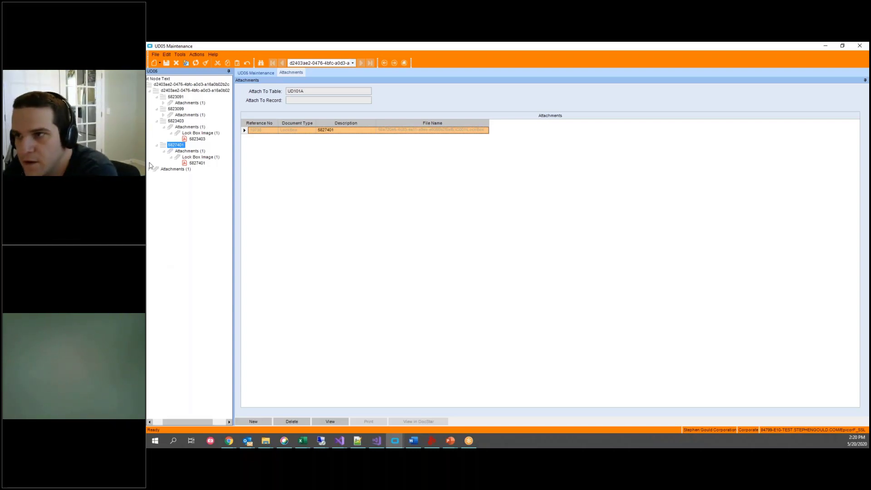
{"action": "left_click", "coordinate": [248, 73]}
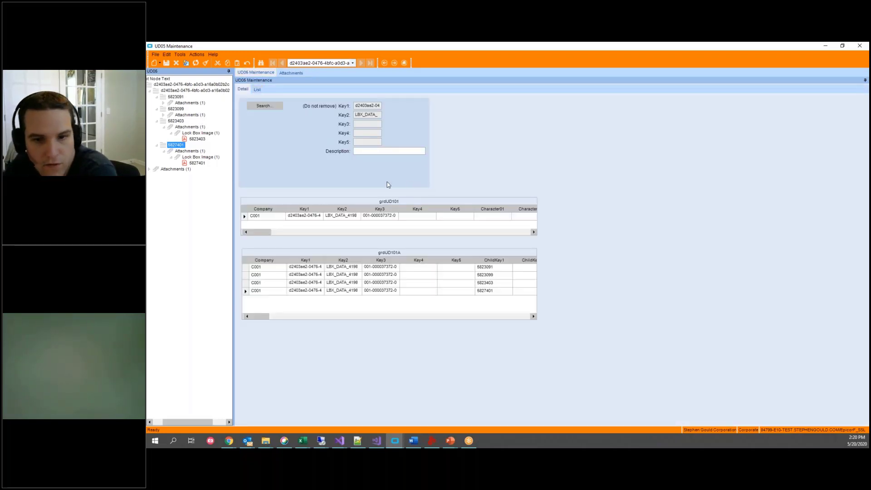
Step: Switch to the PowerPoint slide show at the "Show attachments on child view" slide
{"action": "left_click", "coordinate": [450, 440]}
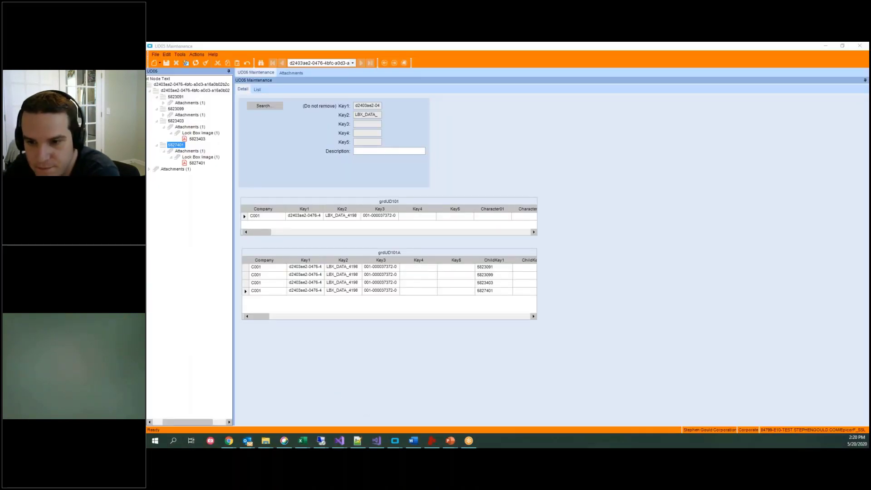
{"action": "key", "text": "alt+Tab"}
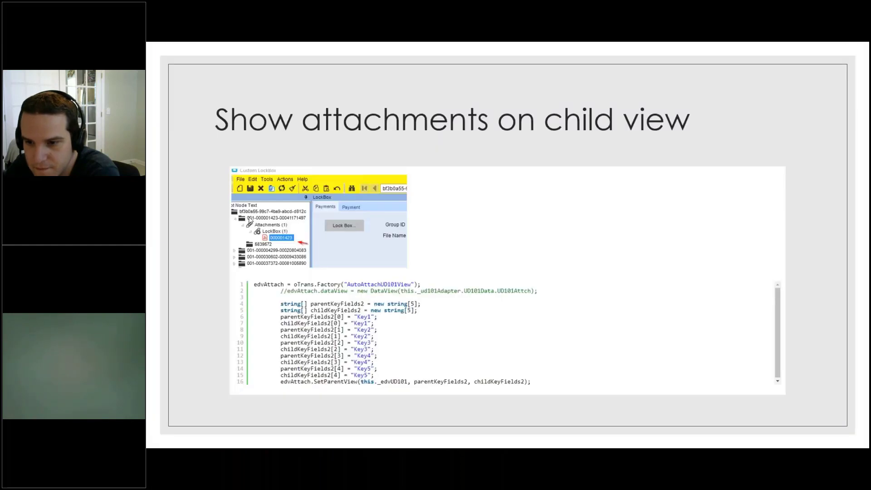